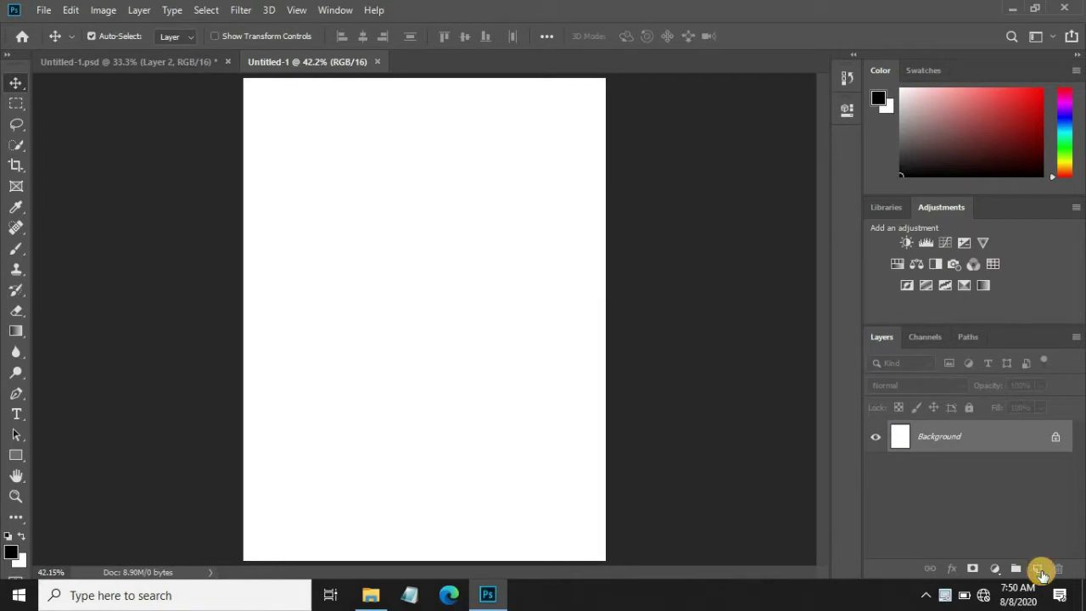
Add a new Layer 1 above the Background layer.
{"action": "left_click", "coordinate": [1037, 569]}
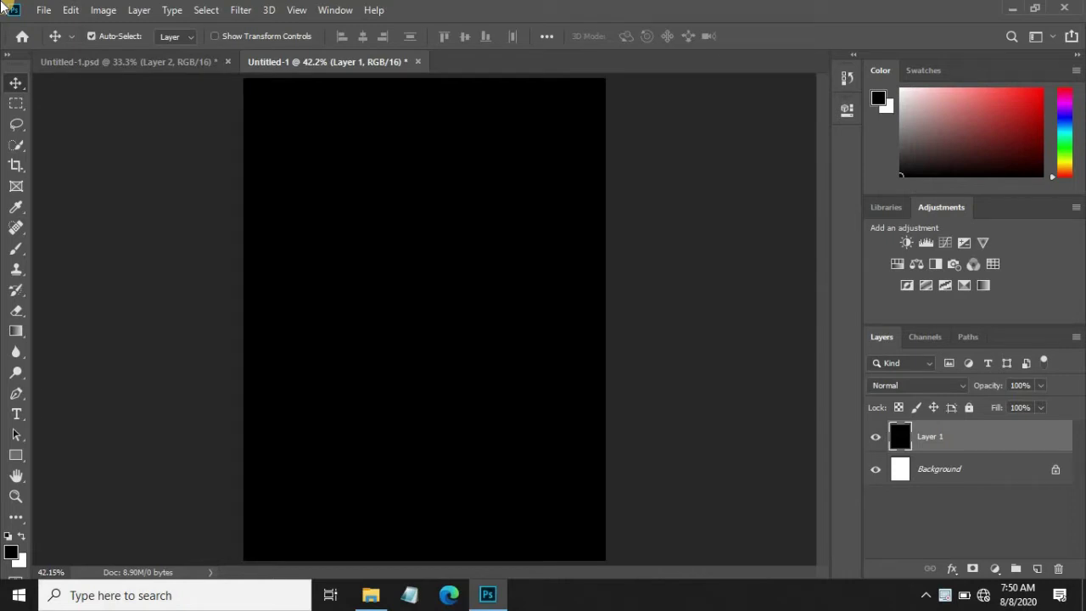
Open the monster jaws image w6UrQsOTJV from the Horror movie poster folder.
{"action": "left_click", "coordinate": [42, 10]}
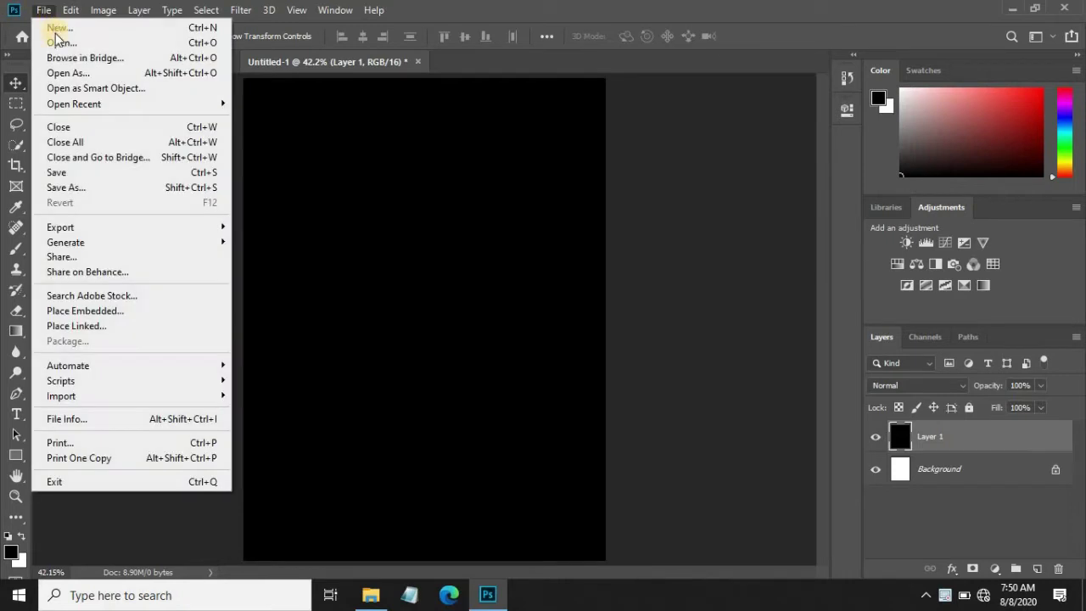
{"action": "left_click", "coordinate": [58, 43]}
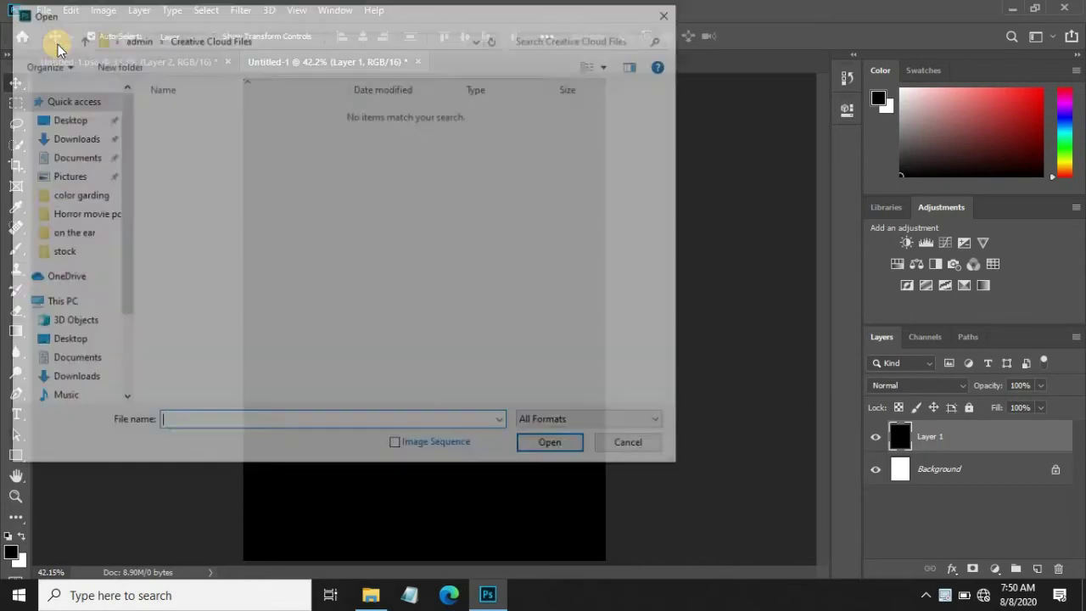
{"action": "left_click", "coordinate": [64, 210]}
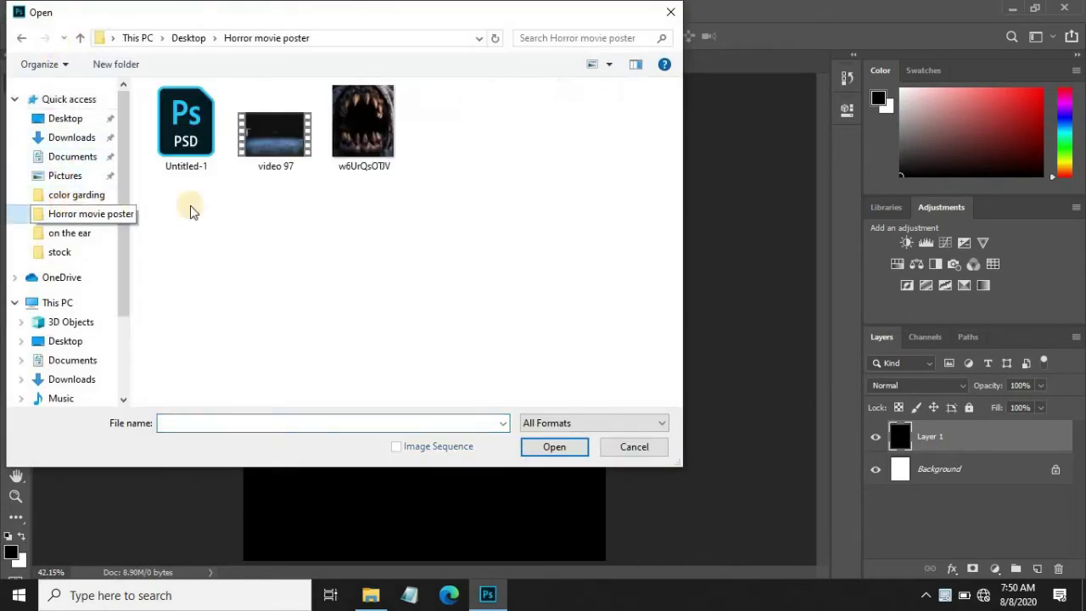
{"action": "left_click", "coordinate": [361, 123]}
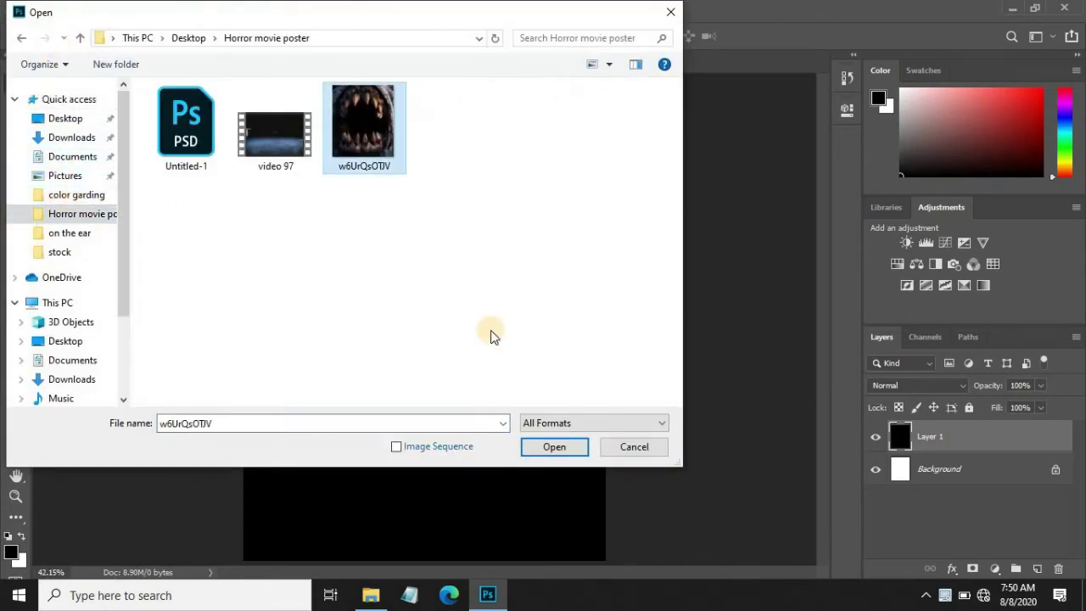
{"action": "left_click", "coordinate": [554, 450]}
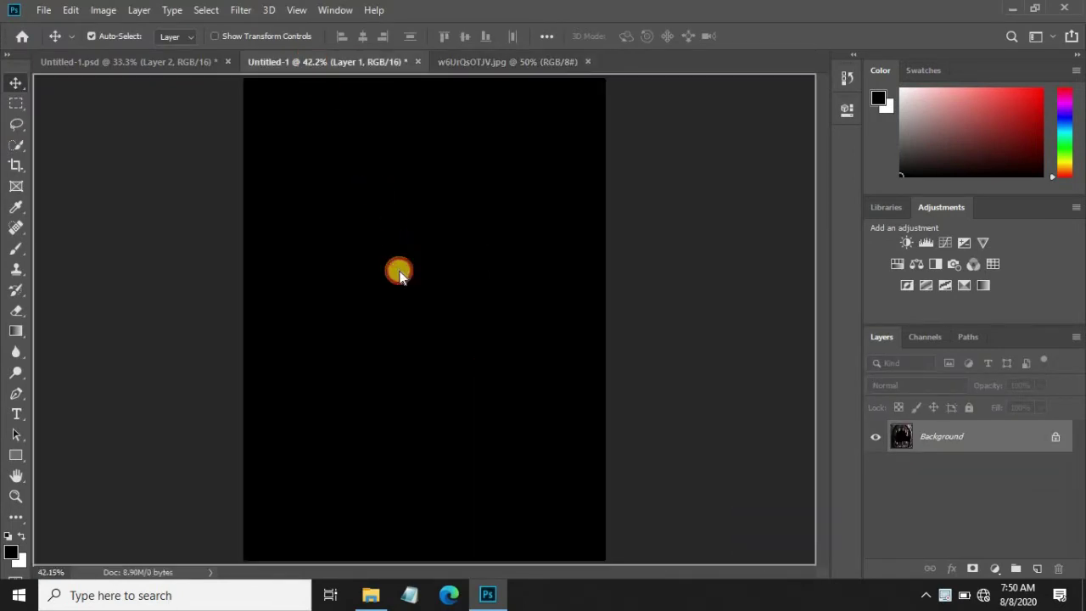
Drag the jaws image into the poster, scale it to 81.45% and centre it.
{"action": "mouse_move", "coordinate": [311, 62]}
{"action": "left_mouse_down"}
{"action": "mouse_move", "coordinate": [500, 312]}
{"action": "mouse_move", "coordinate": [513, 309]}
{"action": "left_mouse_up"}
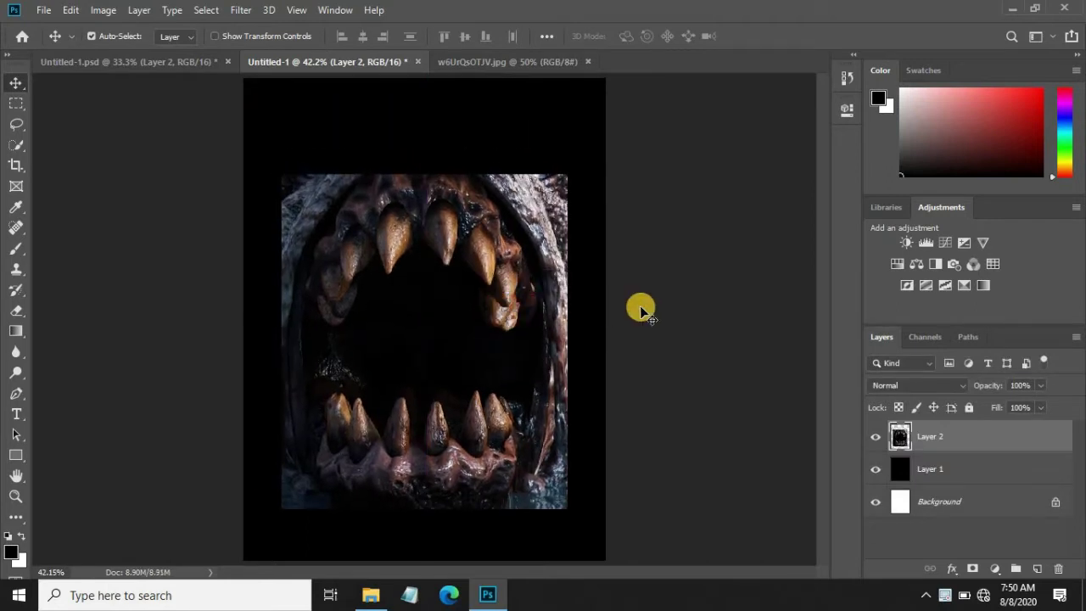
{"action": "key", "text": "ctrl+t"}
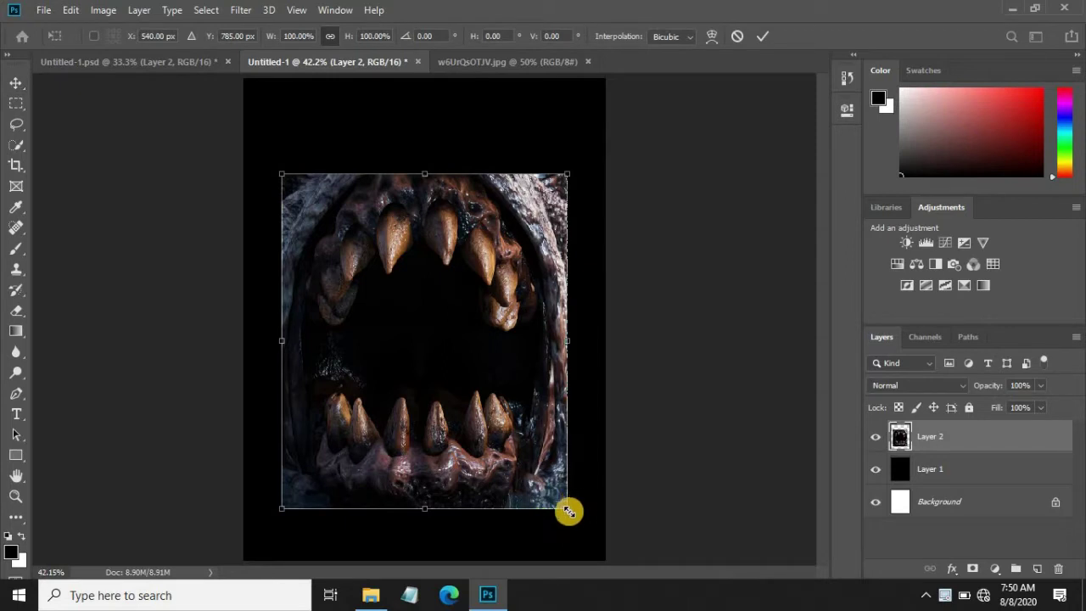
{"action": "left_click_drag", "start_coordinate": [565, 508], "coordinate": [545, 490]}
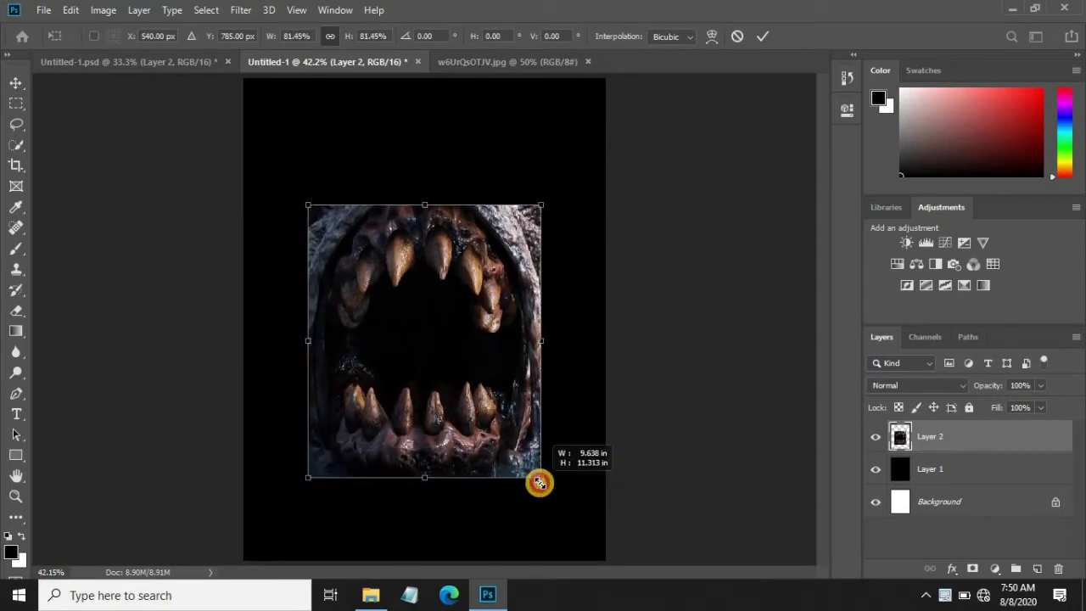
{"action": "left_click_drag", "start_coordinate": [546, 490], "coordinate": [540, 480]}
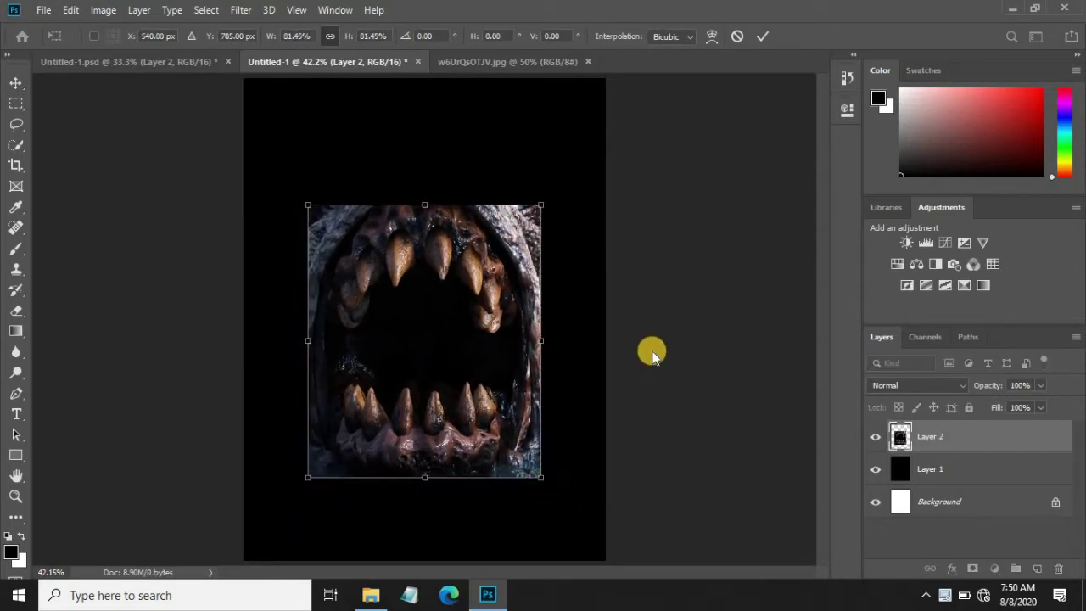
{"action": "left_click", "coordinate": [760, 41]}
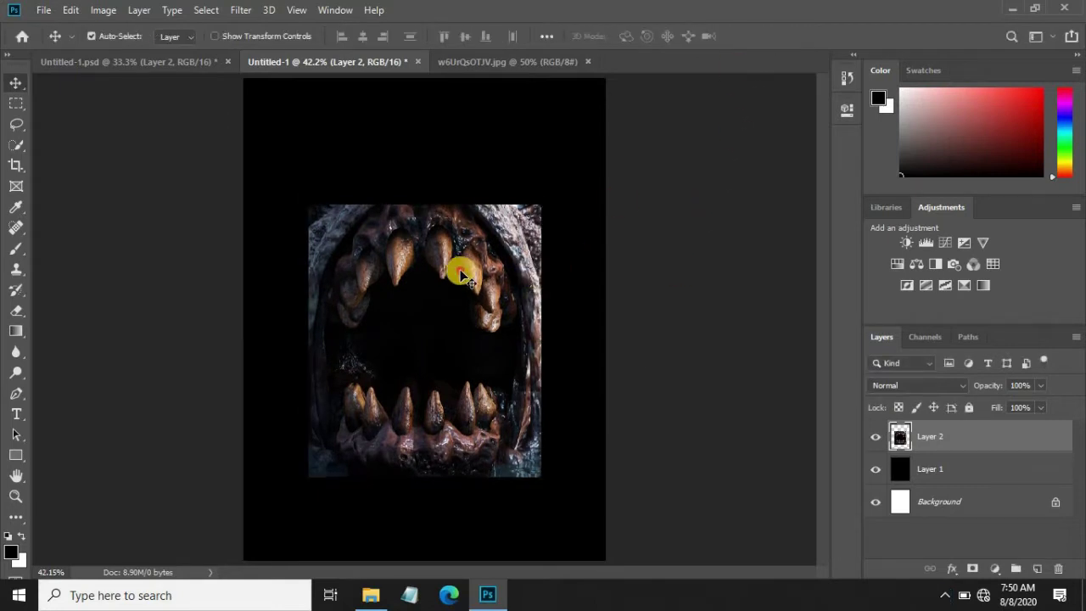
{"action": "left_click_drag", "start_coordinate": [461, 266], "coordinate": [461, 267]}
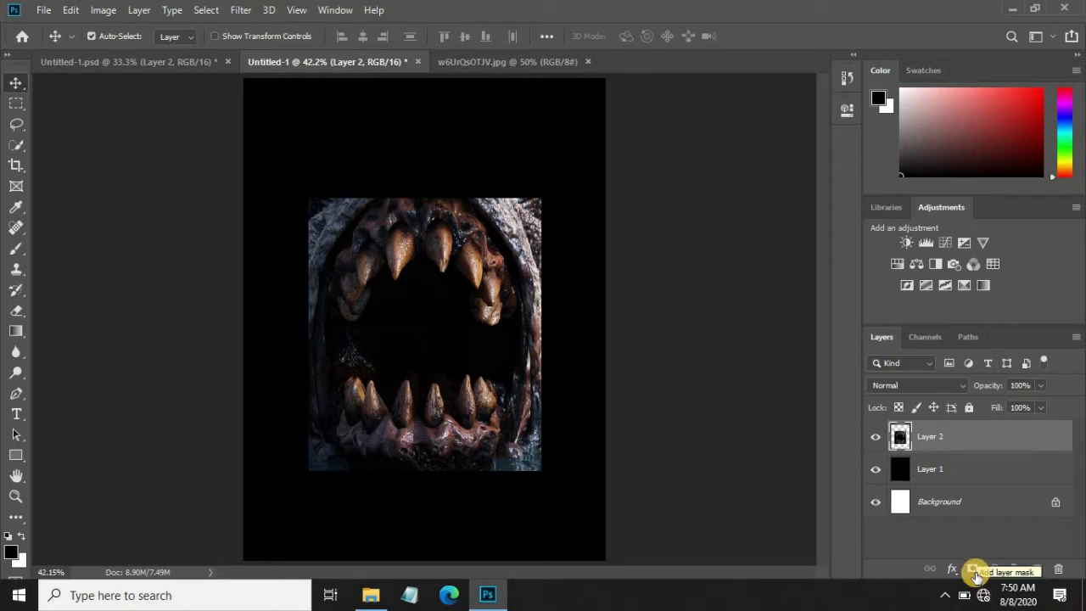
Apply a Camera Raw grade to the jaws: Temperature +22, Contrast +17, Shadows -16, Clarity +12.
{"action": "left_click", "coordinate": [244, 12]}
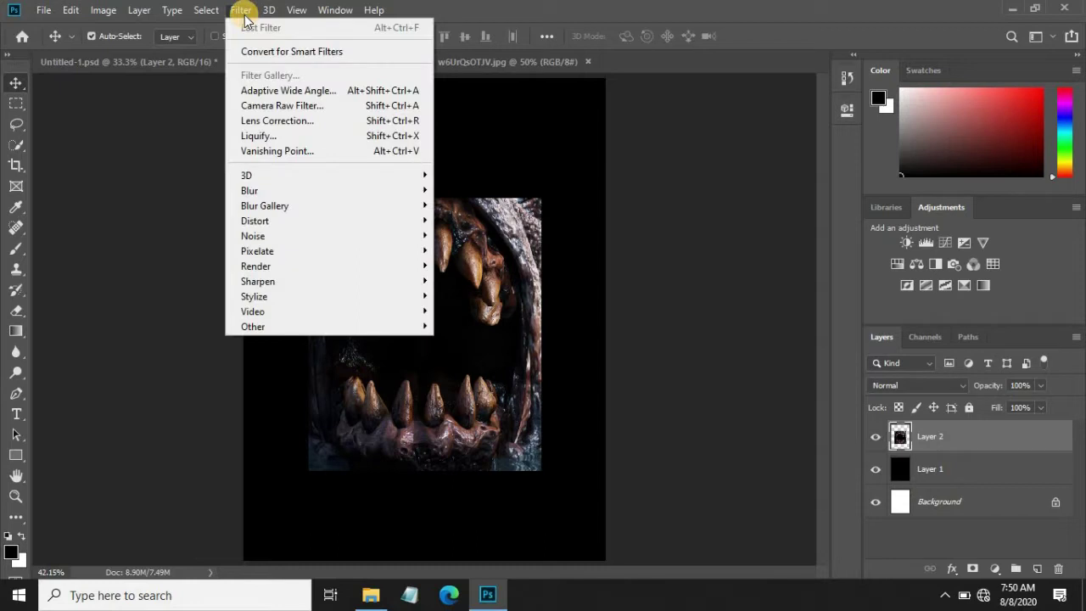
{"action": "left_click", "coordinate": [279, 105]}
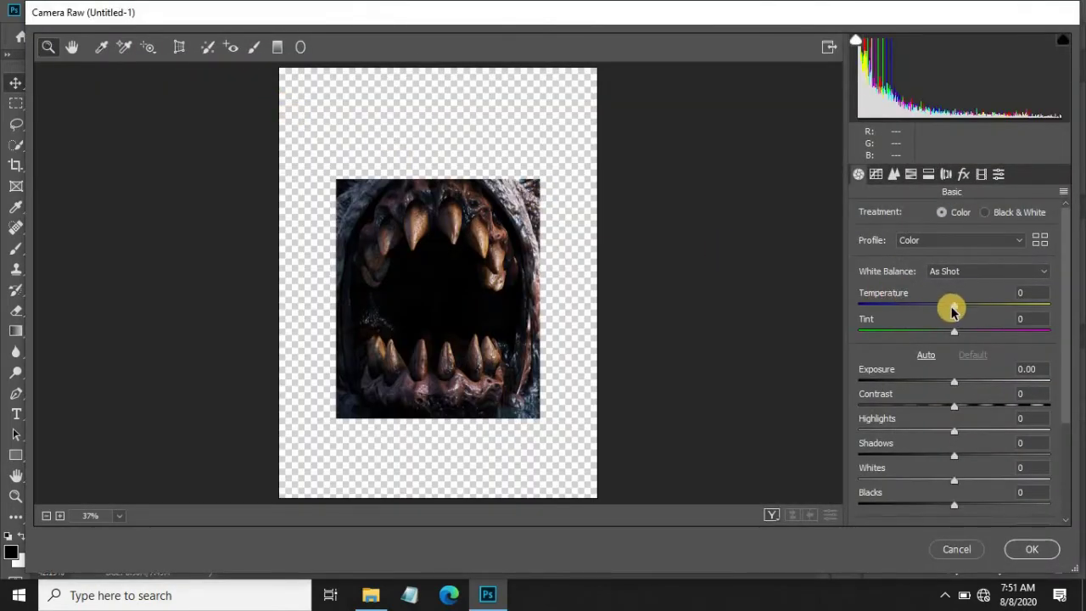
{"action": "left_click_drag", "start_coordinate": [954, 311], "coordinate": [974, 312]}
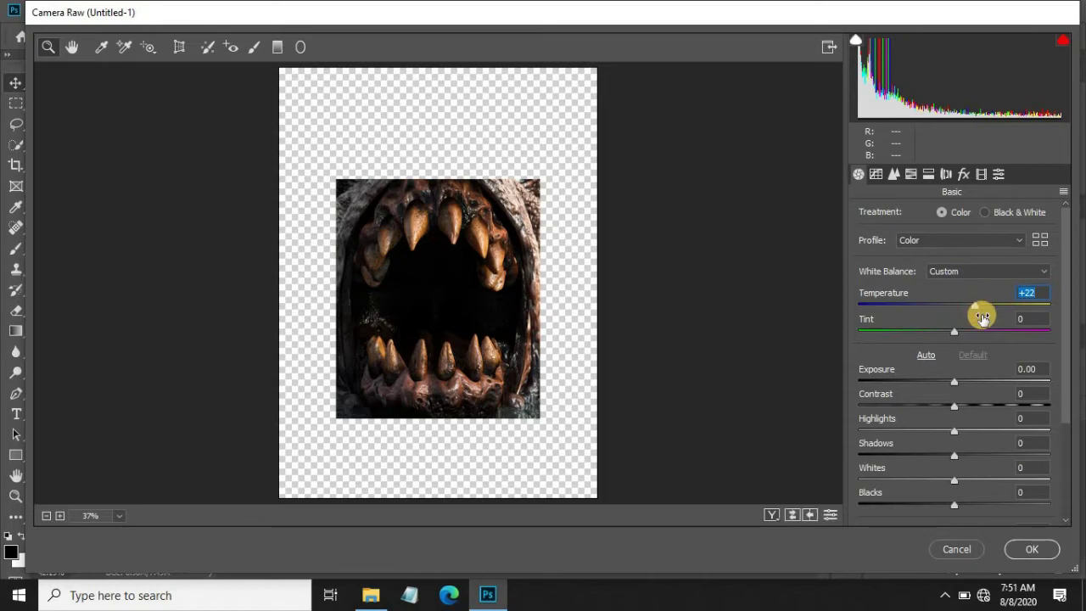
{"action": "left_click_drag", "start_coordinate": [1066, 315], "coordinate": [1057, 339]}
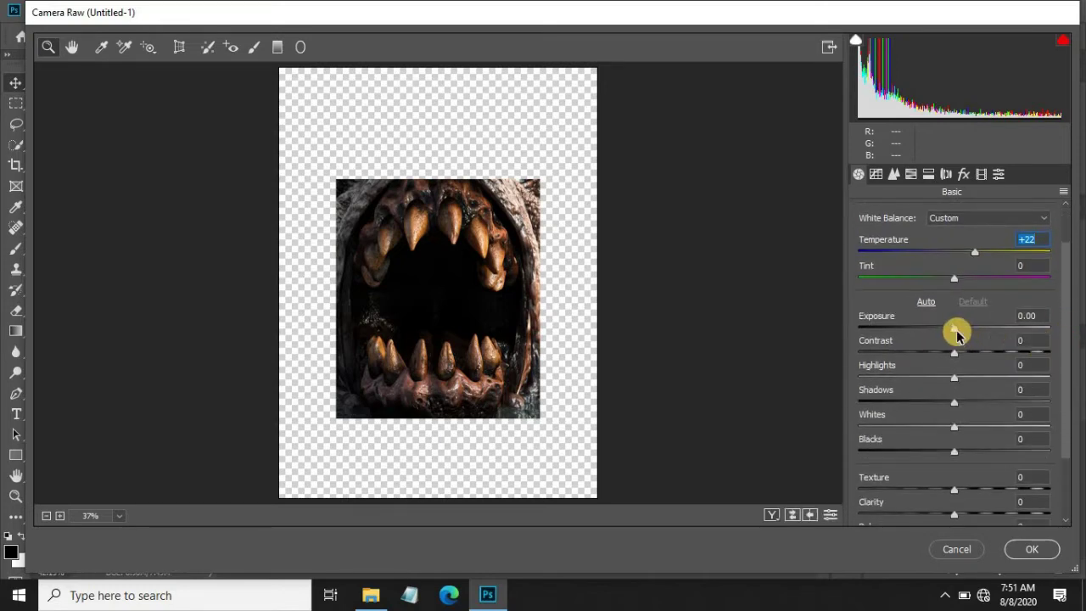
{"action": "mouse_move", "coordinate": [953, 332]}
{"action": "left_mouse_down"}
{"action": "mouse_move", "coordinate": [936, 329]}
{"action": "mouse_move", "coordinate": [950, 331]}
{"action": "left_mouse_up"}
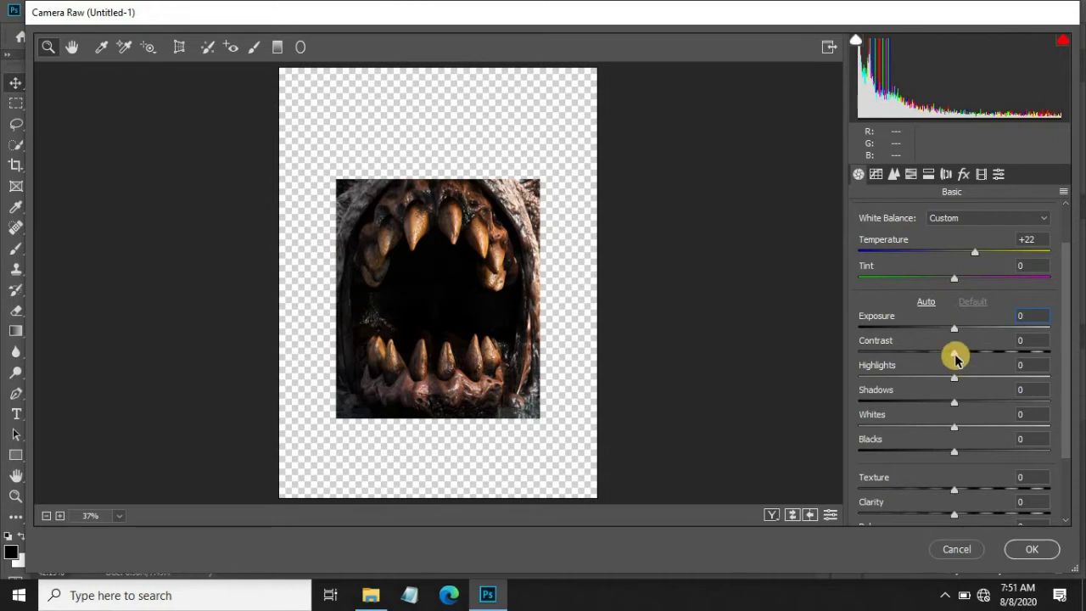
{"action": "left_click_drag", "start_coordinate": [955, 356], "coordinate": [972, 358]}
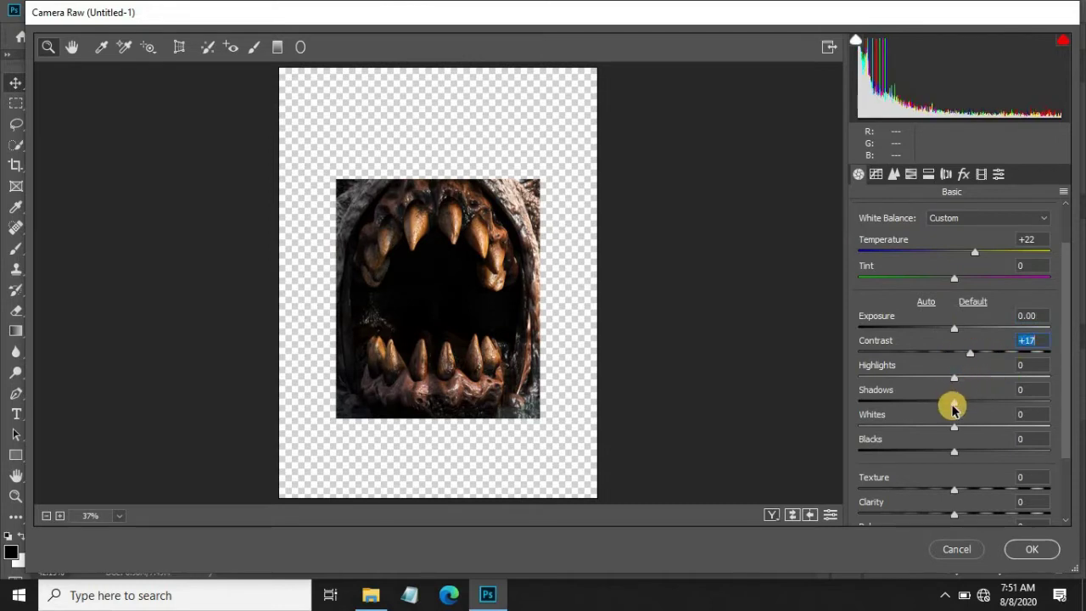
{"action": "left_click_drag", "start_coordinate": [954, 409], "coordinate": [939, 409]}
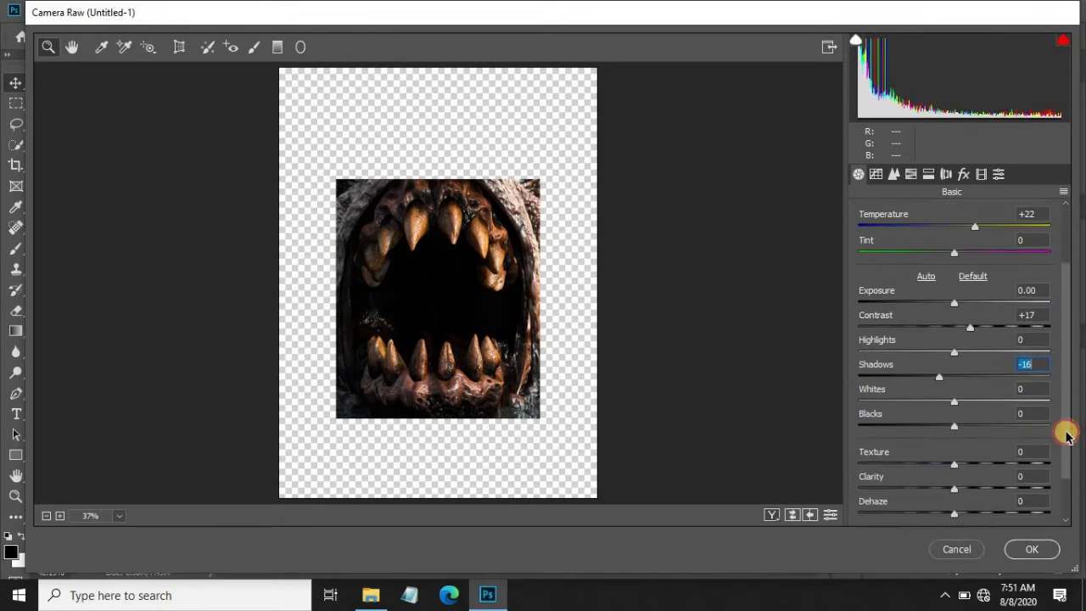
{"action": "left_click_drag", "start_coordinate": [1065, 409], "coordinate": [1064, 441]}
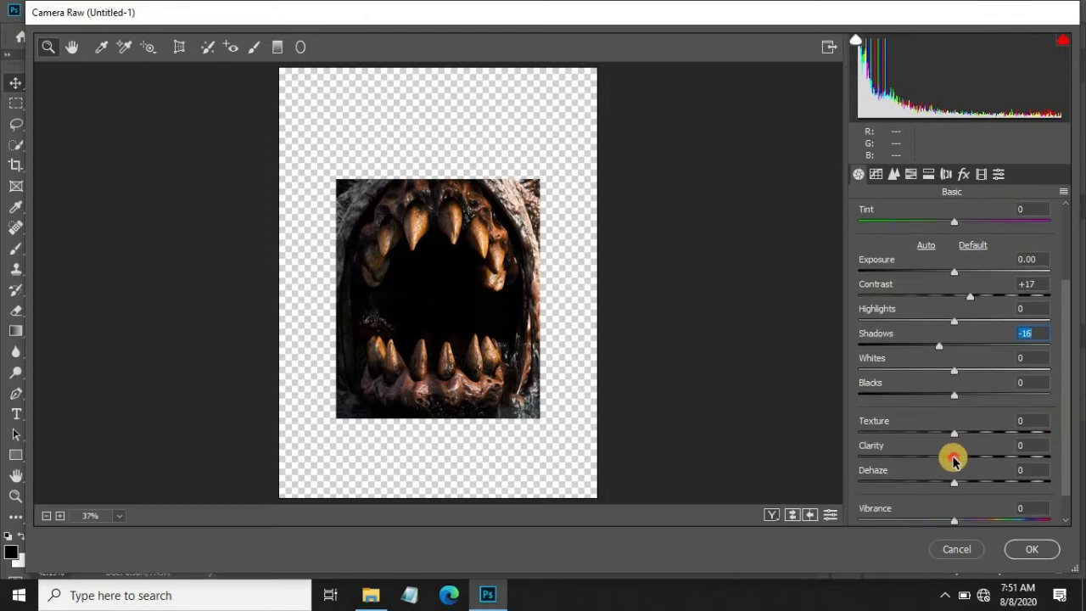
{"action": "left_click_drag", "start_coordinate": [953, 459], "coordinate": [962, 461]}
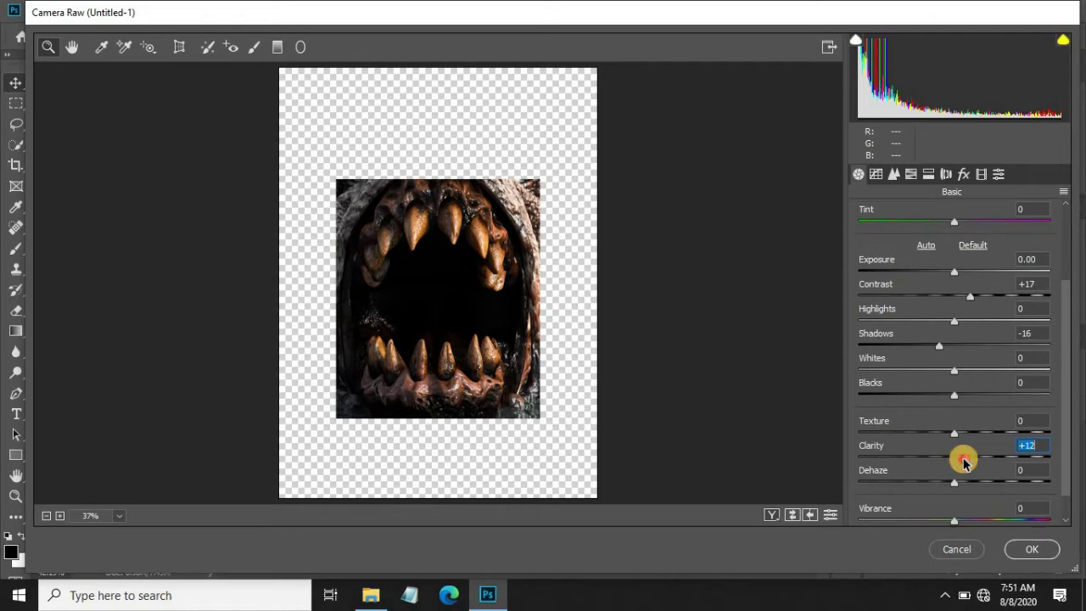
{"action": "left_click", "coordinate": [1047, 559]}
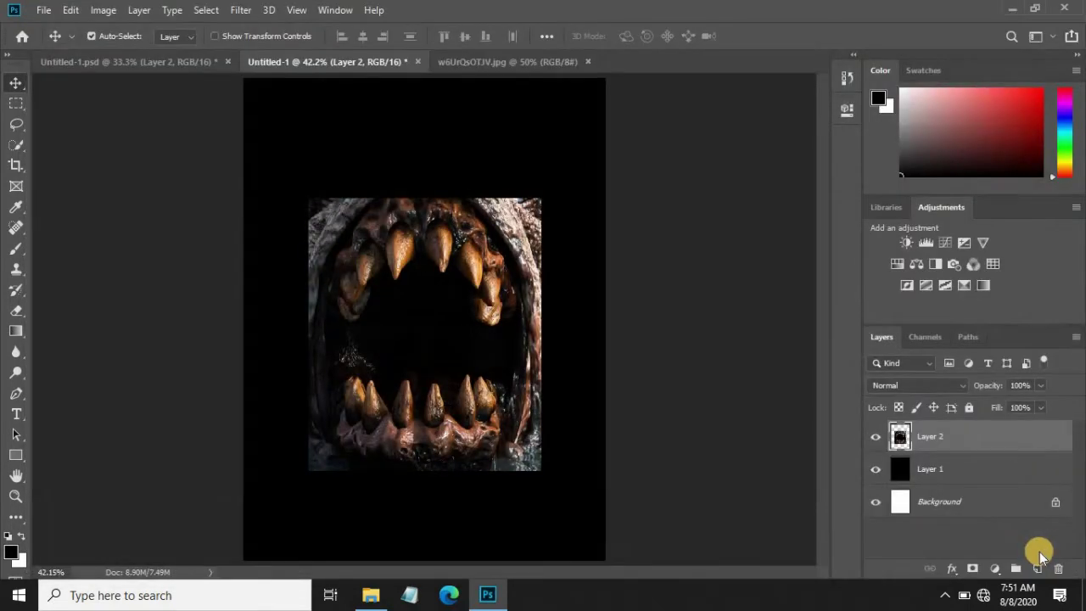
Set Brightness/Contrast on the jaws layer to Brightness 11 and Contrast 21.
{"action": "left_click", "coordinate": [102, 9]}
{"action": "mouse_move", "coordinate": [127, 52]}
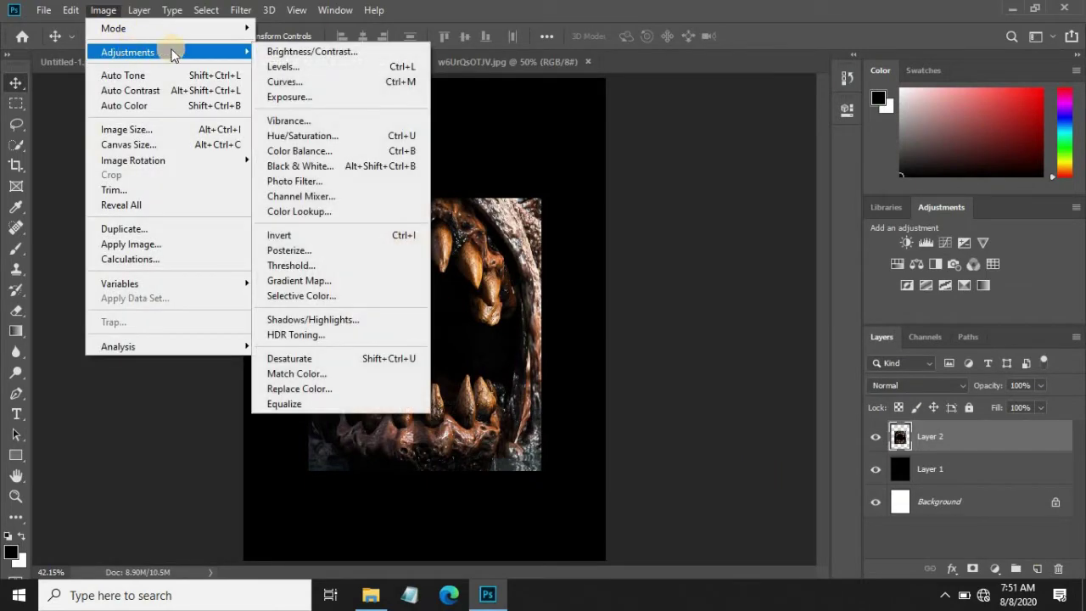
{"action": "left_click", "coordinate": [338, 54]}
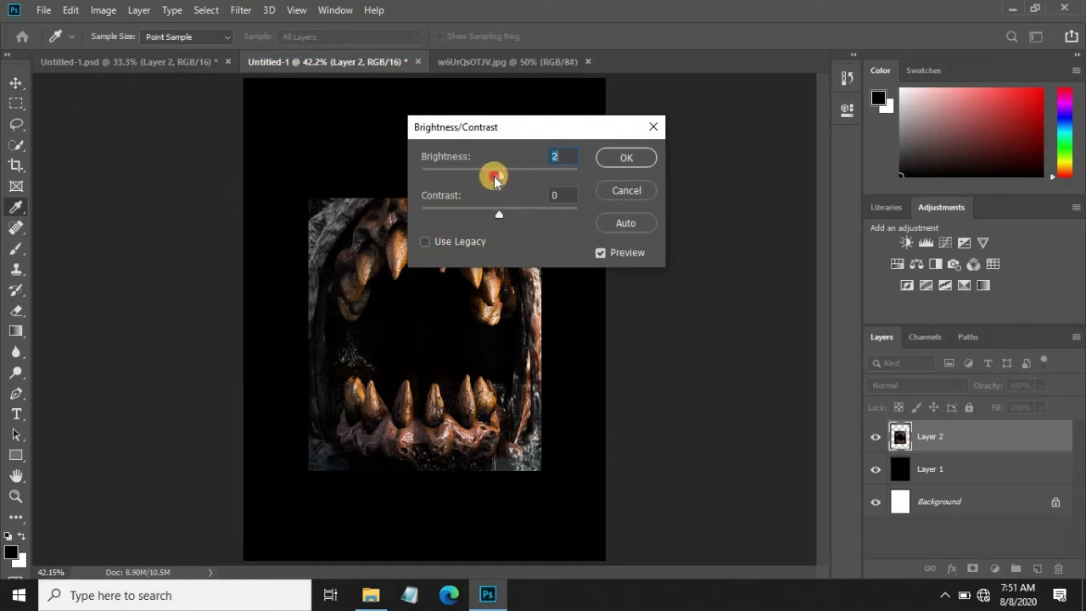
{"action": "left_click_drag", "start_coordinate": [494, 180], "coordinate": [501, 181]}
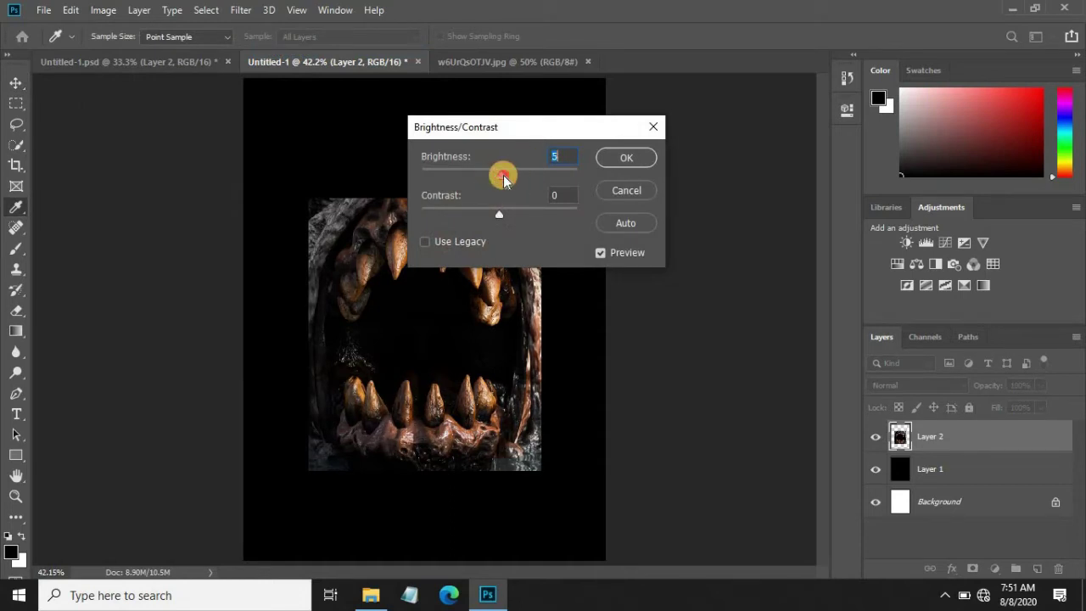
{"action": "left_click", "coordinate": [499, 216]}
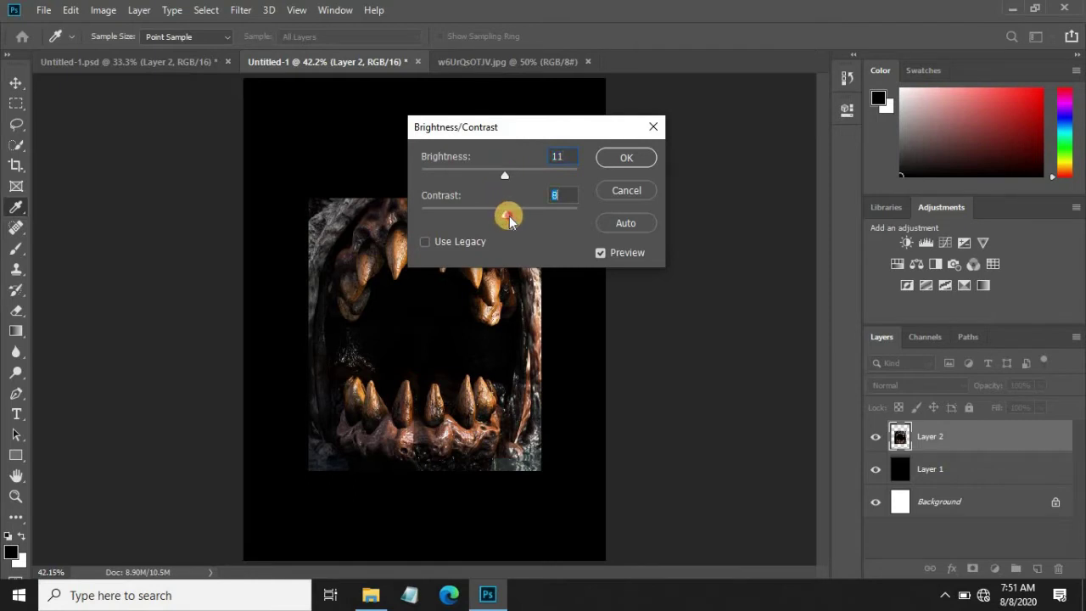
{"action": "left_click_drag", "start_coordinate": [509, 219], "coordinate": [515, 220]}
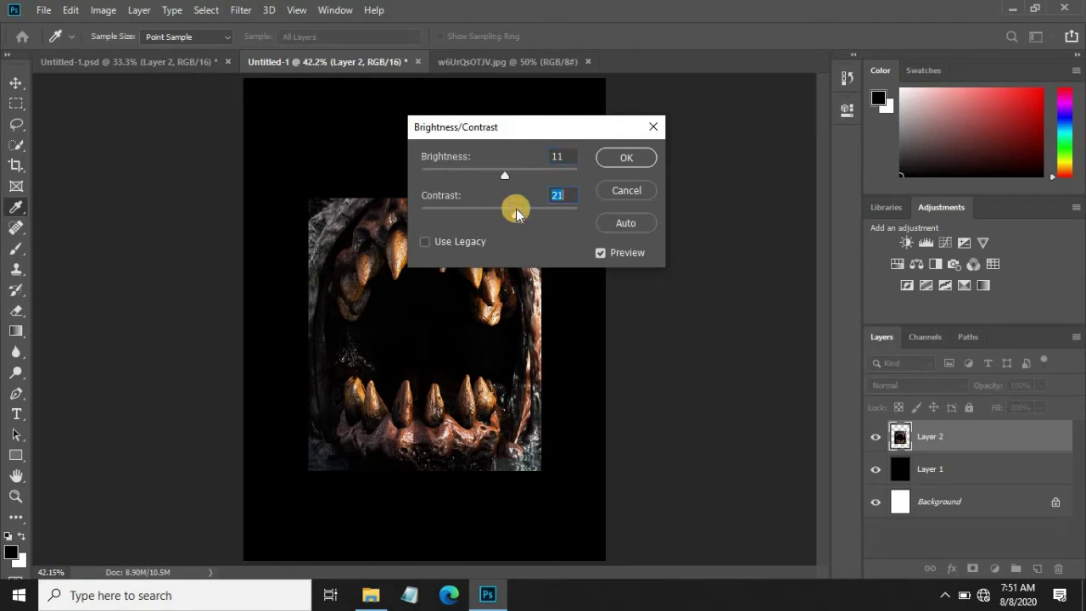
{"action": "left_click", "coordinate": [626, 159]}
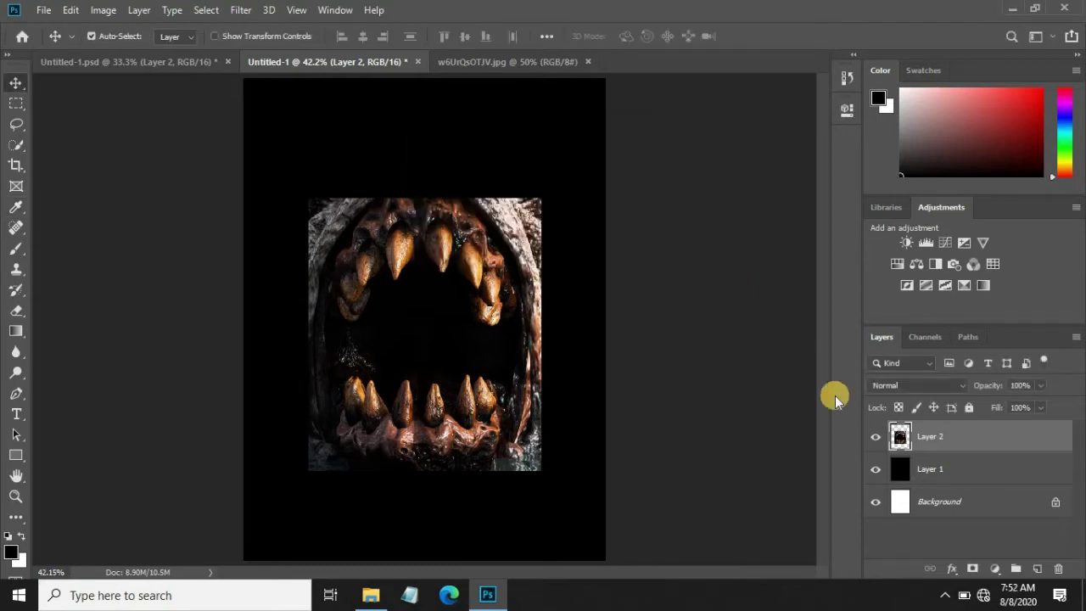
Add a layer mask to the jaws layer and set up a 200 px soft round eraser.
{"action": "left_click", "coordinate": [975, 566]}
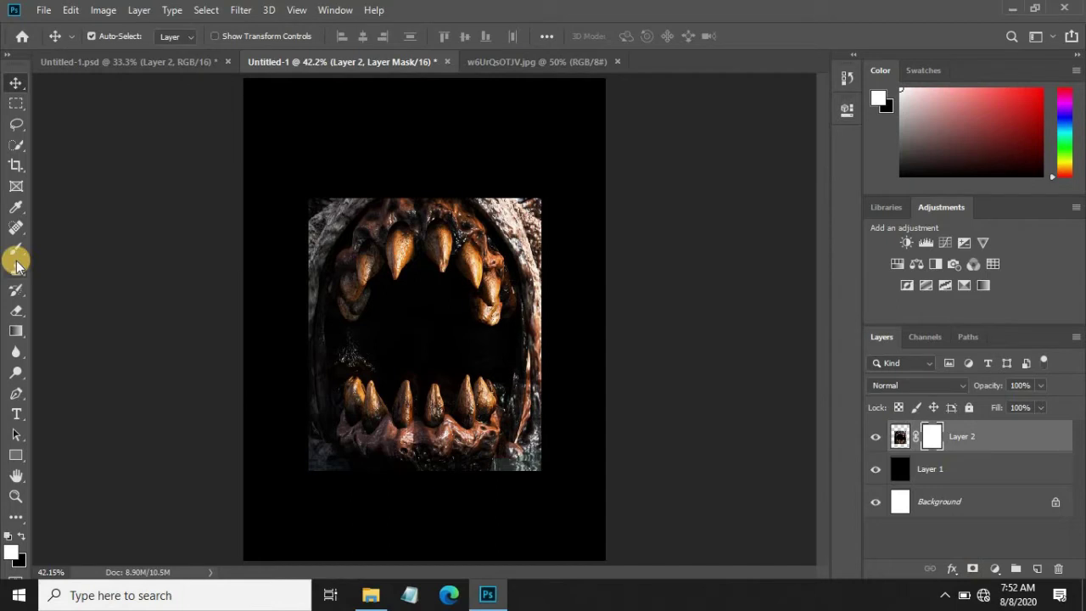
{"action": "left_click", "coordinate": [16, 309]}
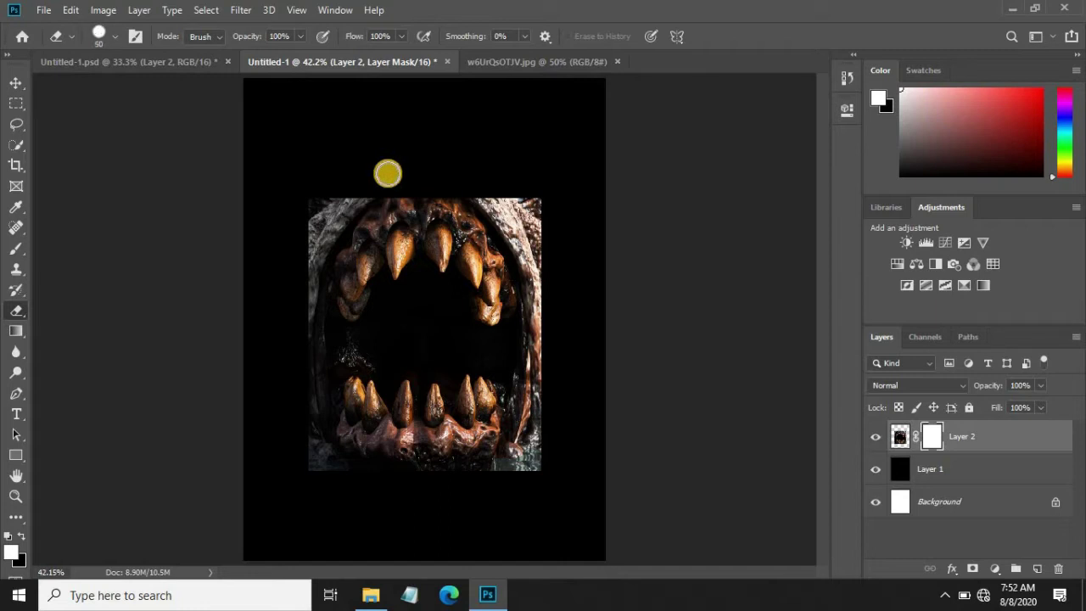
{"action": "key", "text": "bracketright"}
{"action": "key", "text": "bracketright"}
{"action": "key", "text": "bracketright"}
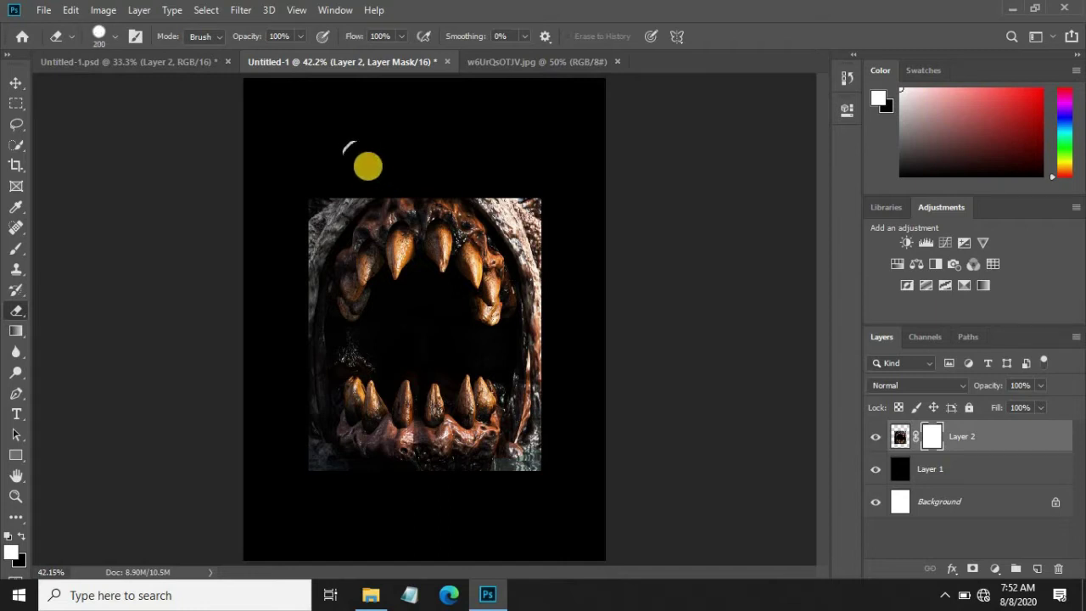
{"action": "key", "text": "ctrl+plus"}
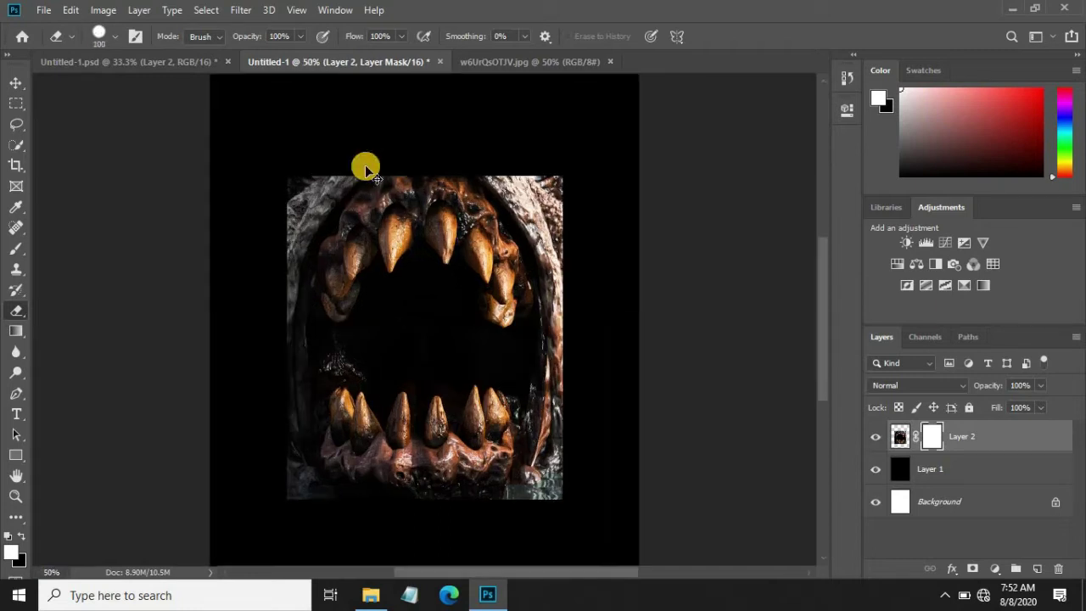
{"action": "key", "text": "ctrl+plus"}
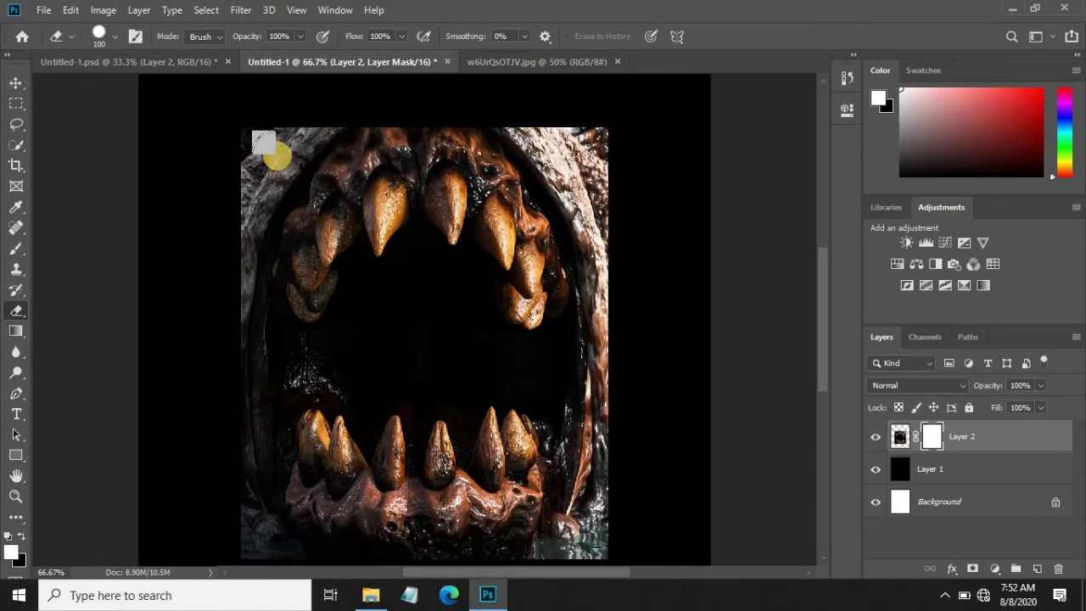
{"action": "left_click", "coordinate": [259, 142]}
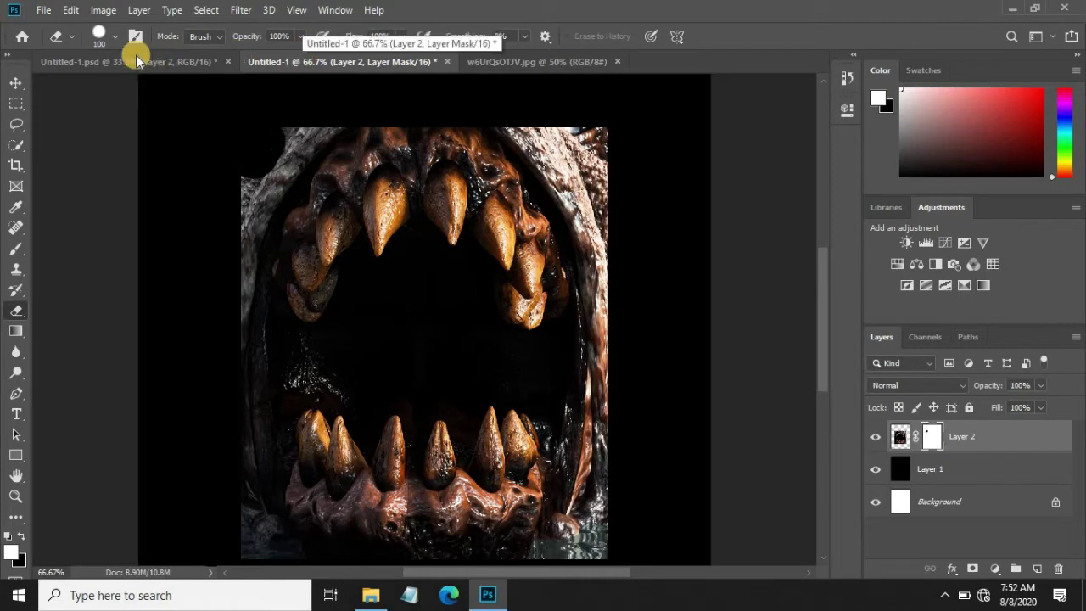
{"action": "left_click", "coordinate": [113, 34]}
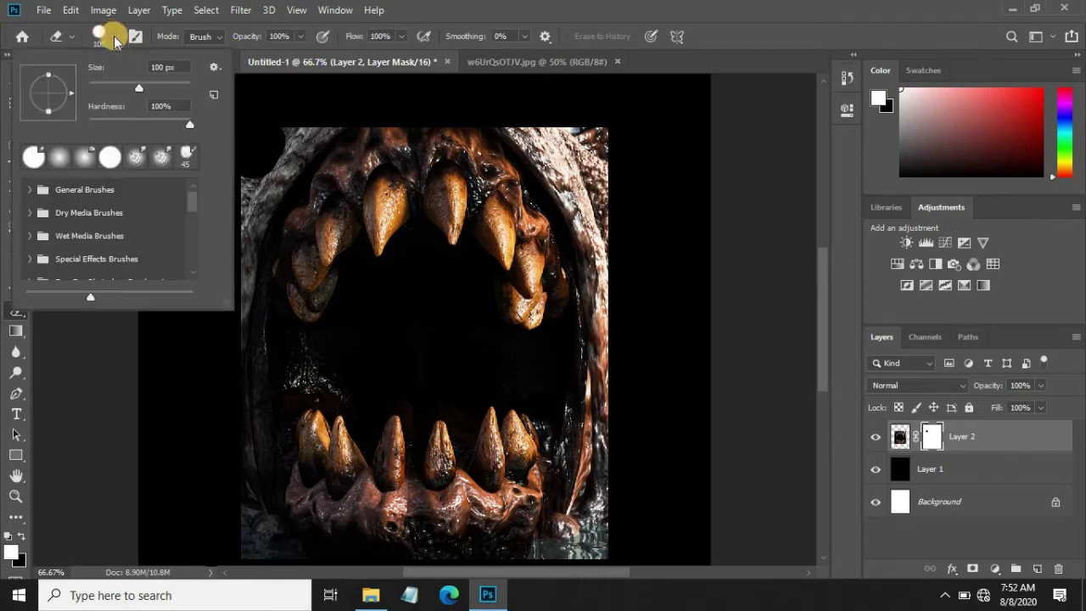
{"action": "left_click", "coordinate": [61, 155]}
{"action": "left_click", "coordinate": [382, 38]}
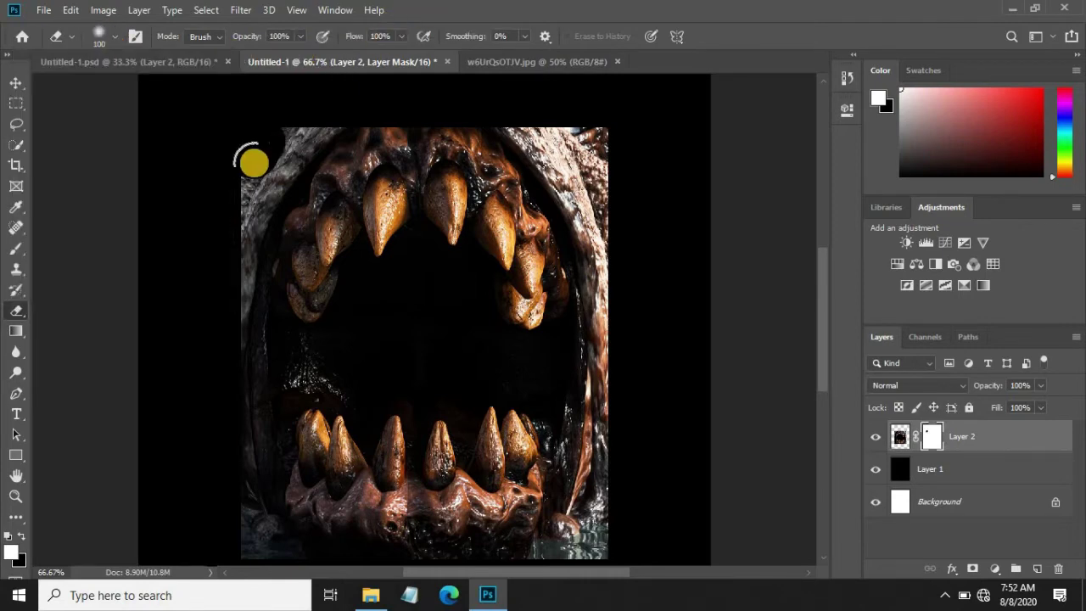
{"action": "left_click", "coordinate": [252, 150]}
Mask out the grey fur along the upper-left, upper-right and side edges of the jaws.
{"action": "mouse_move", "coordinate": [252, 150]}
{"action": "left_mouse_down"}
{"action": "mouse_move", "coordinate": [230, 198]}
{"action": "mouse_move", "coordinate": [235, 230]}
{"action": "mouse_move", "coordinate": [245, 201]}
{"action": "mouse_move", "coordinate": [237, 263]}
{"action": "left_mouse_up"}
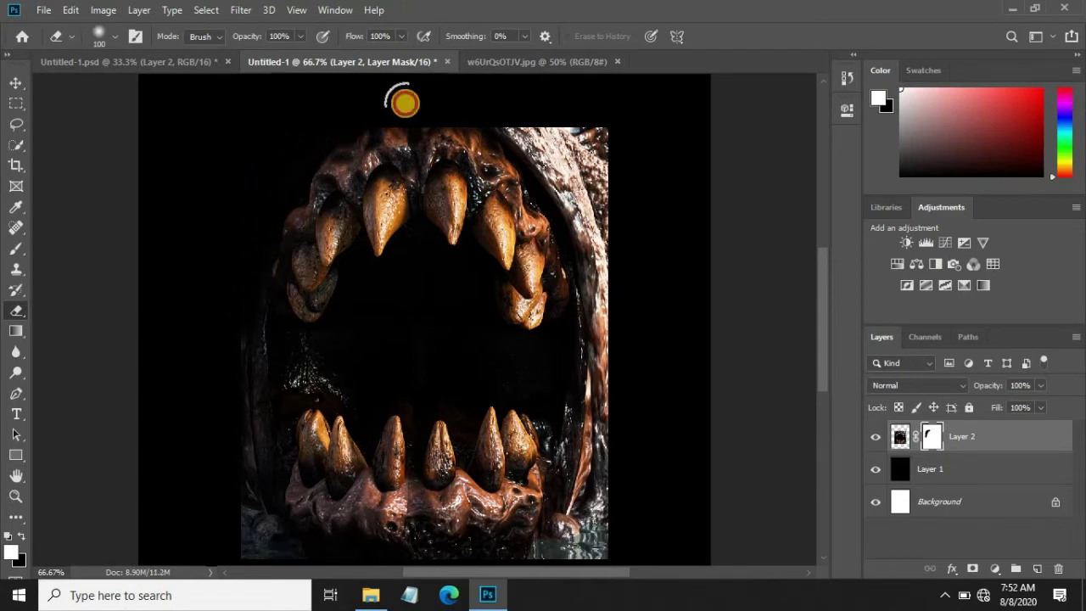
{"action": "mouse_move", "coordinate": [402, 102]}
{"action": "left_mouse_down"}
{"action": "mouse_move", "coordinate": [601, 161]}
{"action": "mouse_move", "coordinate": [548, 148]}
{"action": "mouse_move", "coordinate": [611, 260]}
{"action": "left_mouse_up"}
{"action": "scroll", "coordinate": [650, 400], "scroll_direction": "down", "scroll_amount": 3}
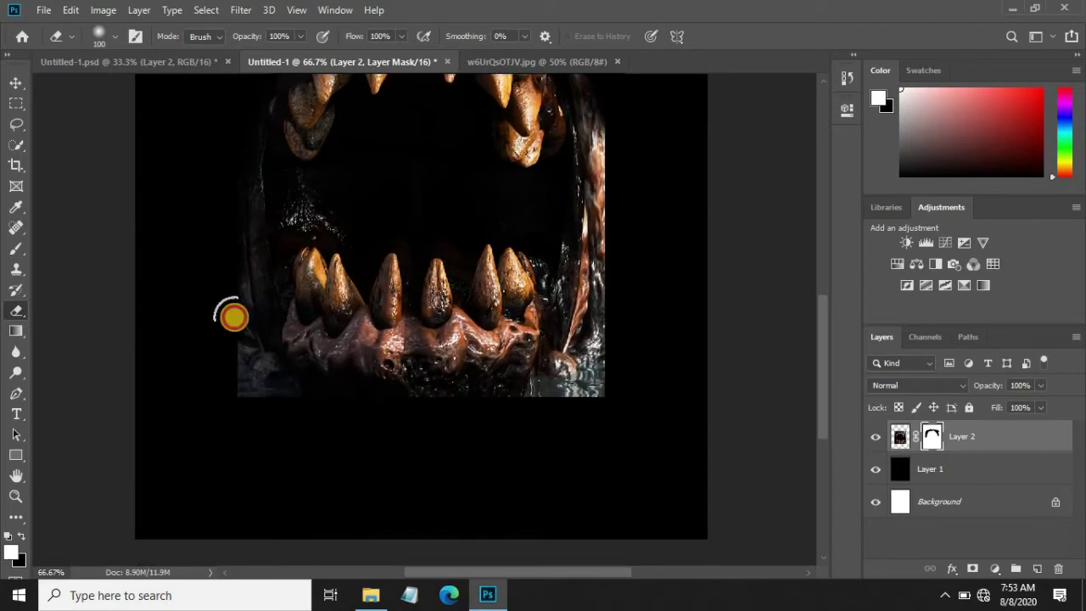
{"action": "mouse_move", "coordinate": [239, 285]}
{"action": "left_mouse_down"}
{"action": "mouse_move", "coordinate": [226, 175]}
{"action": "mouse_move", "coordinate": [252, 337]}
{"action": "mouse_move", "coordinate": [235, 286]}
{"action": "mouse_move", "coordinate": [259, 274]}
{"action": "left_mouse_up"}
{"action": "scroll", "coordinate": [645, 254], "scroll_direction": "up", "scroll_amount": 2}
{"action": "scroll", "coordinate": [597, 133], "scroll_direction": "up", "scroll_amount": 1}
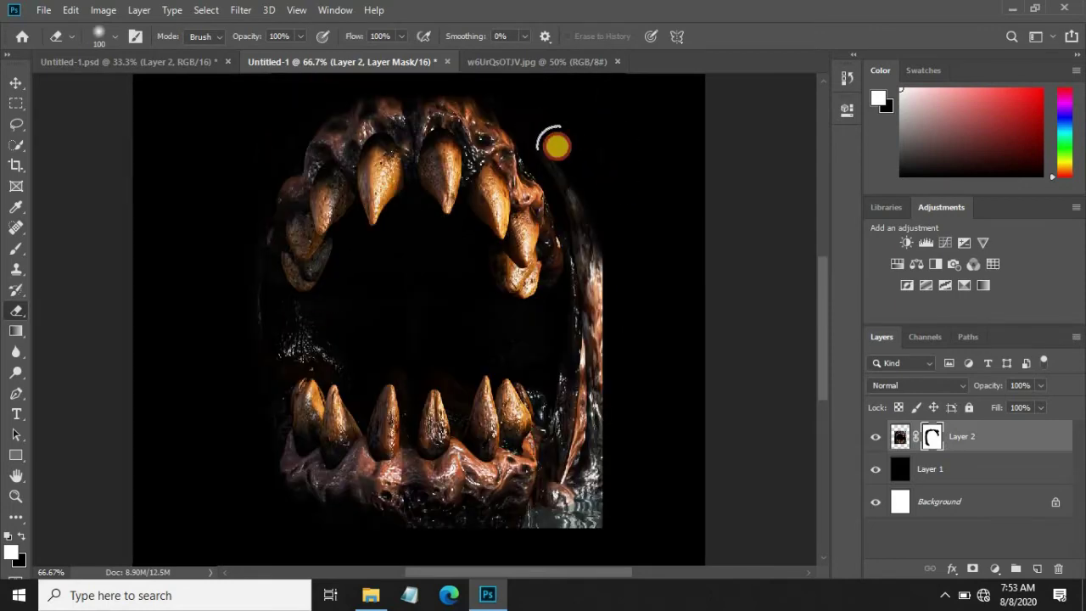
{"action": "mouse_move", "coordinate": [582, 209]}
{"action": "left_mouse_down"}
{"action": "mouse_move", "coordinate": [594, 443]}
{"action": "mouse_move", "coordinate": [543, 526]}
{"action": "left_mouse_up"}
{"action": "mouse_move", "coordinate": [596, 335]}
{"action": "left_mouse_down"}
{"action": "mouse_move", "coordinate": [582, 250]}
{"action": "mouse_move", "coordinate": [575, 445]}
{"action": "mouse_move", "coordinate": [569, 380]}
{"action": "mouse_move", "coordinate": [529, 534]}
{"action": "mouse_move", "coordinate": [468, 514]}
{"action": "left_mouse_up"}
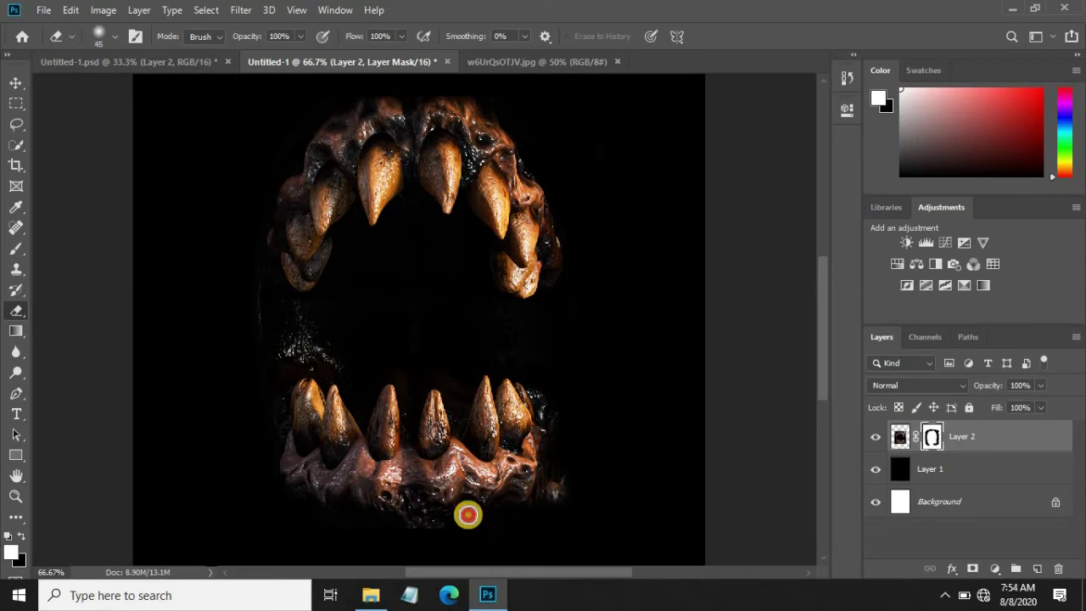
Clean up the leftover texture below the lower jaw and along its left edge.
{"action": "key", "text": "ctrl+plus"}
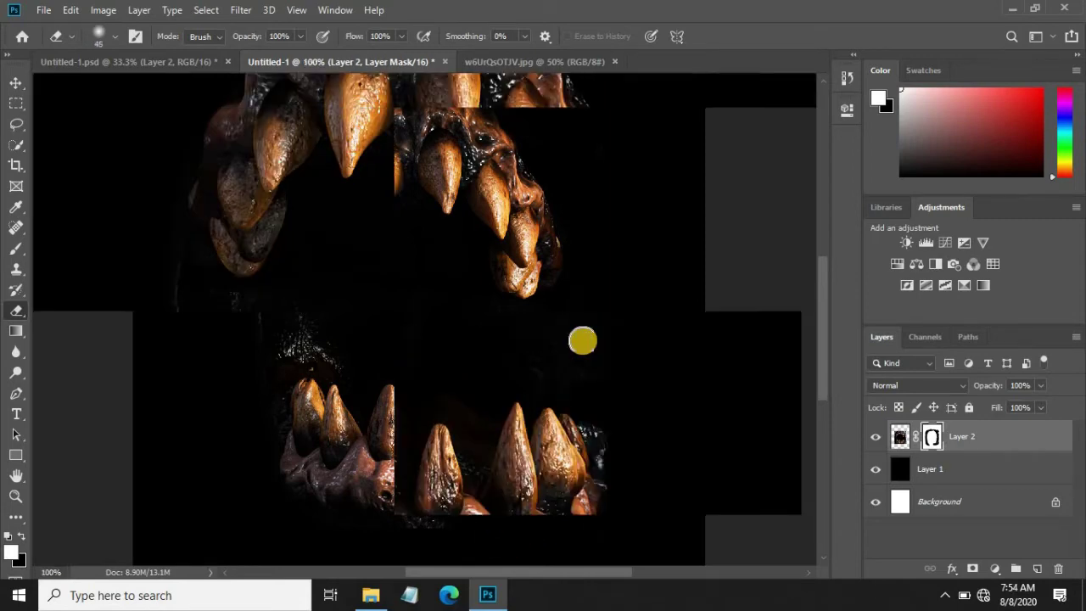
{"action": "left_click_drag", "start_coordinate": [541, 232], "coordinate": [541, 206]}
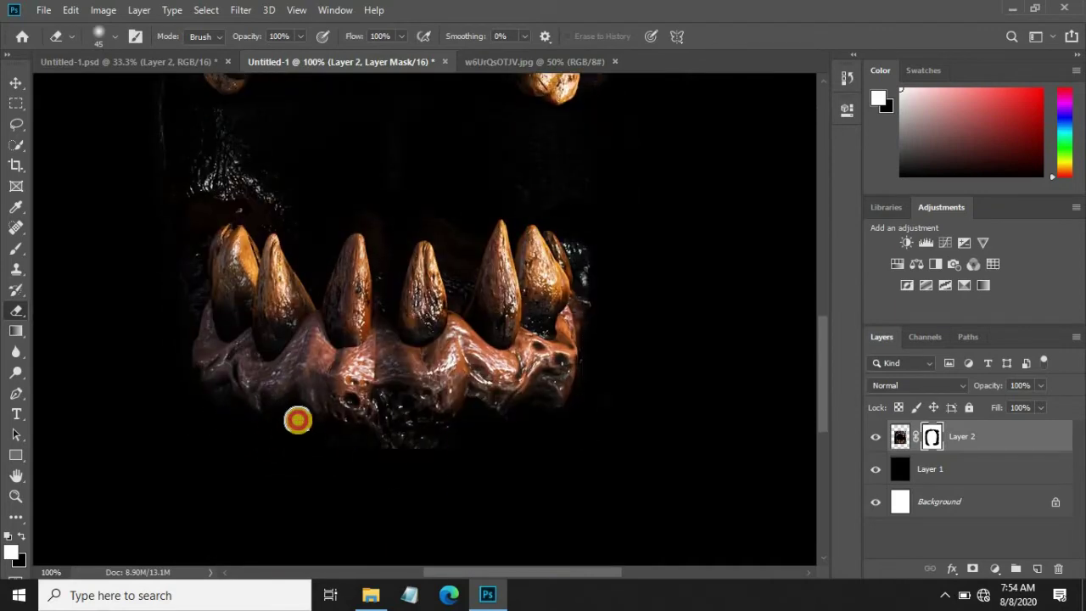
{"action": "mouse_move", "coordinate": [364, 429]}
{"action": "left_mouse_down"}
{"action": "mouse_move", "coordinate": [461, 419]}
{"action": "mouse_move", "coordinate": [305, 424]}
{"action": "mouse_move", "coordinate": [384, 396]}
{"action": "left_mouse_up"}
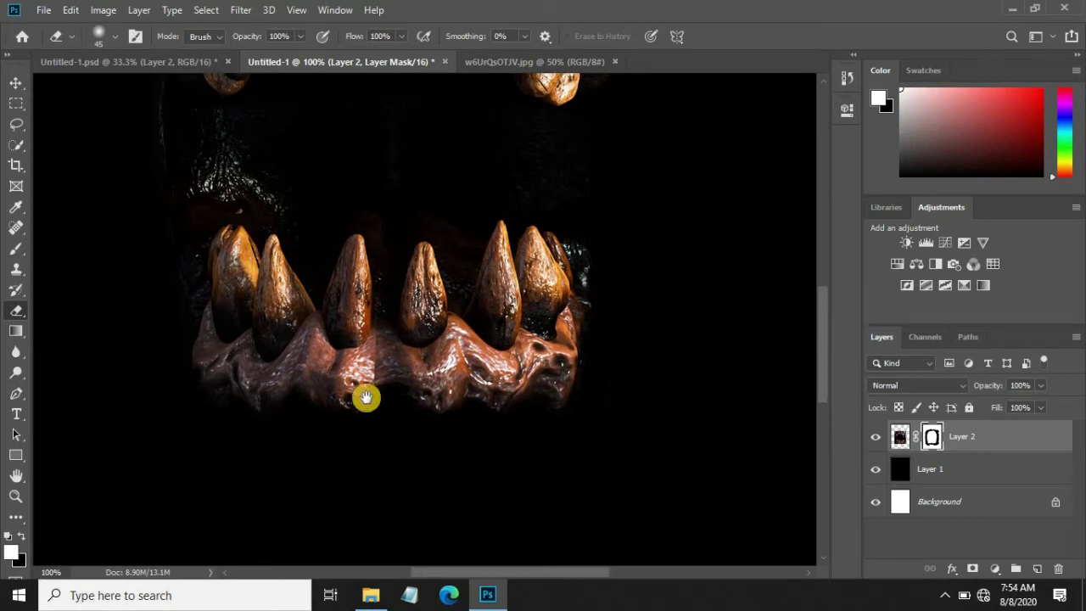
{"action": "scroll", "coordinate": [364, 395], "scroll_direction": "up", "scroll_amount": 5}
{"action": "mouse_move", "coordinate": [257, 196]}
{"action": "left_mouse_down"}
{"action": "mouse_move", "coordinate": [279, 477]}
{"action": "mouse_move", "coordinate": [262, 366]}
{"action": "mouse_move", "coordinate": [286, 478]}
{"action": "mouse_move", "coordinate": [266, 508]}
{"action": "left_mouse_up"}
{"action": "key", "text": "ctrl+0"}
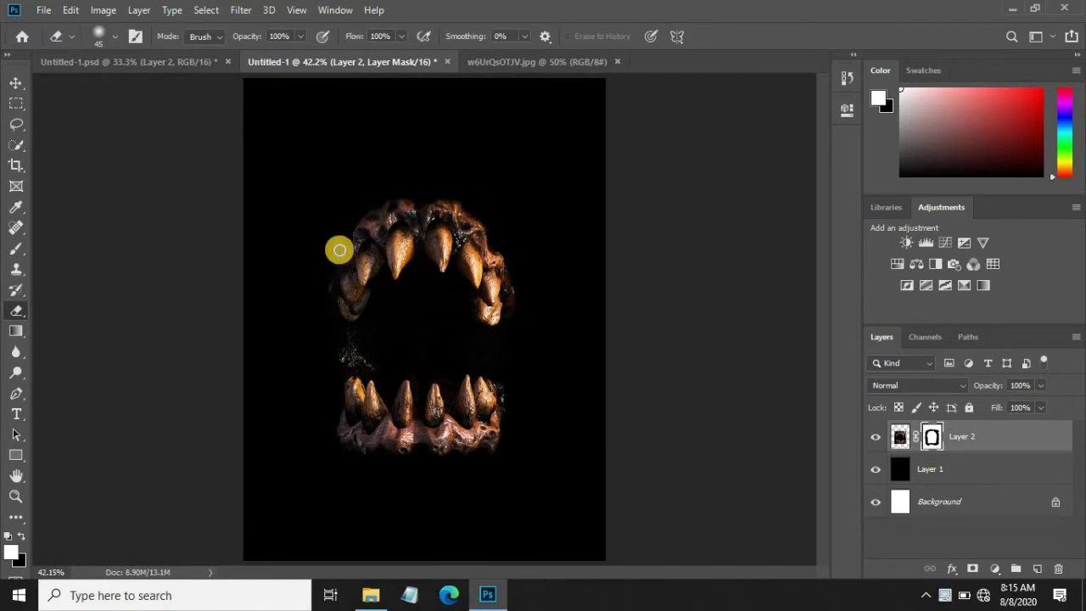
{"action": "left_click", "coordinate": [518, 277]}
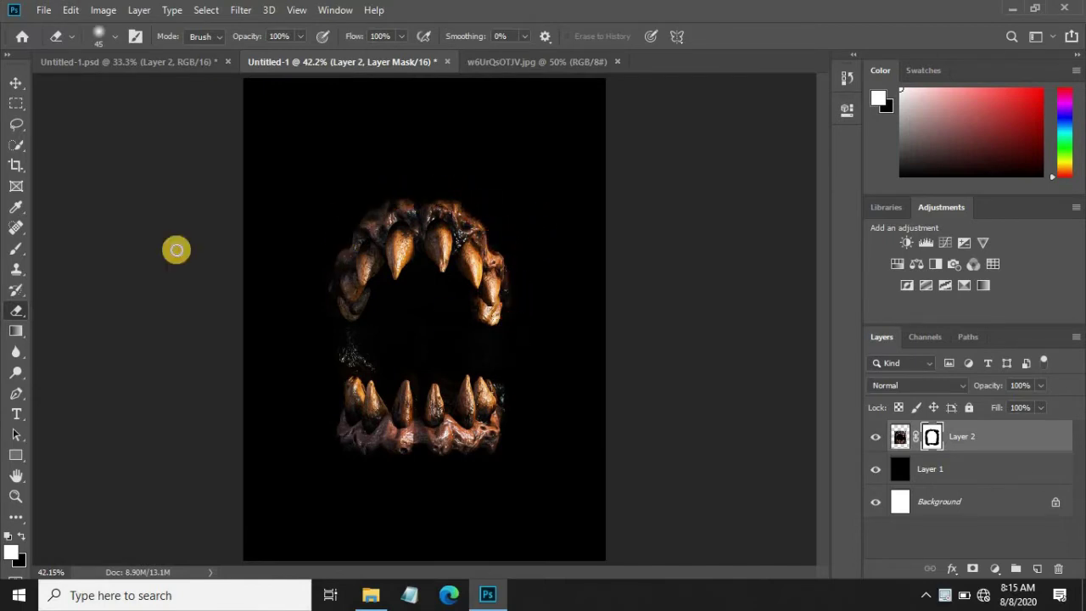
{"action": "key", "text": "v"}
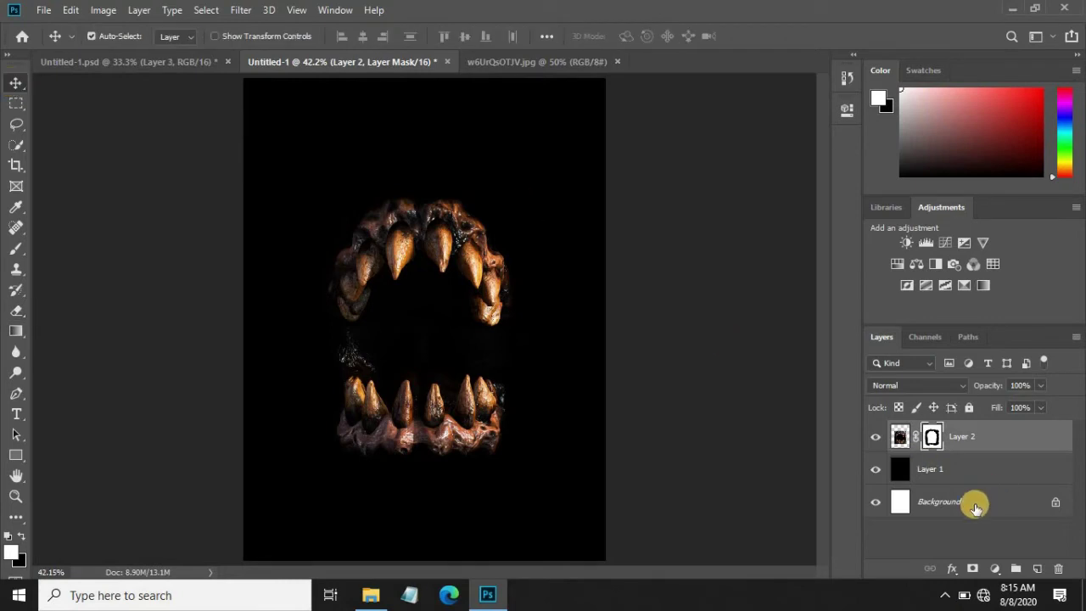
Scale the jaws layer down to 95.58% and commit the transform.
{"action": "key", "text": "ctrl+t"}
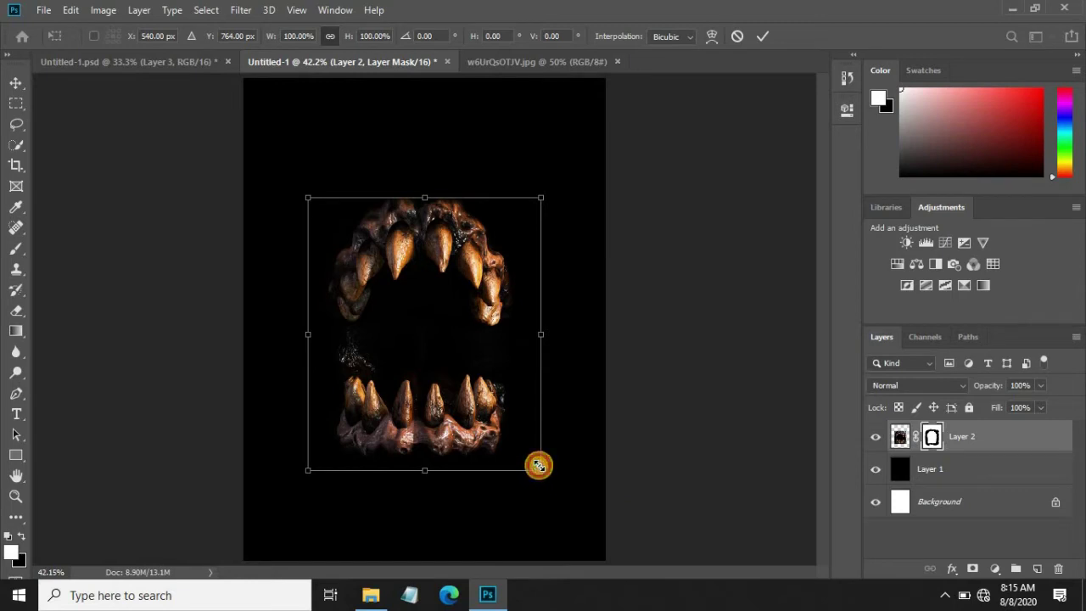
{"action": "left_click_drag", "start_coordinate": [542, 469], "coordinate": [535, 464]}
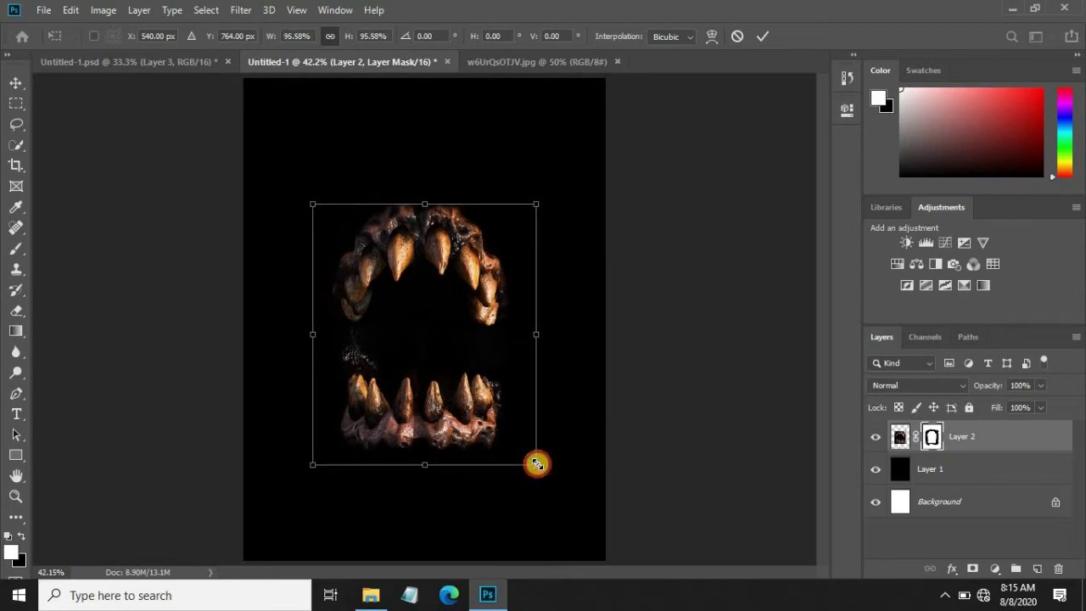
{"action": "left_click", "coordinate": [761, 39]}
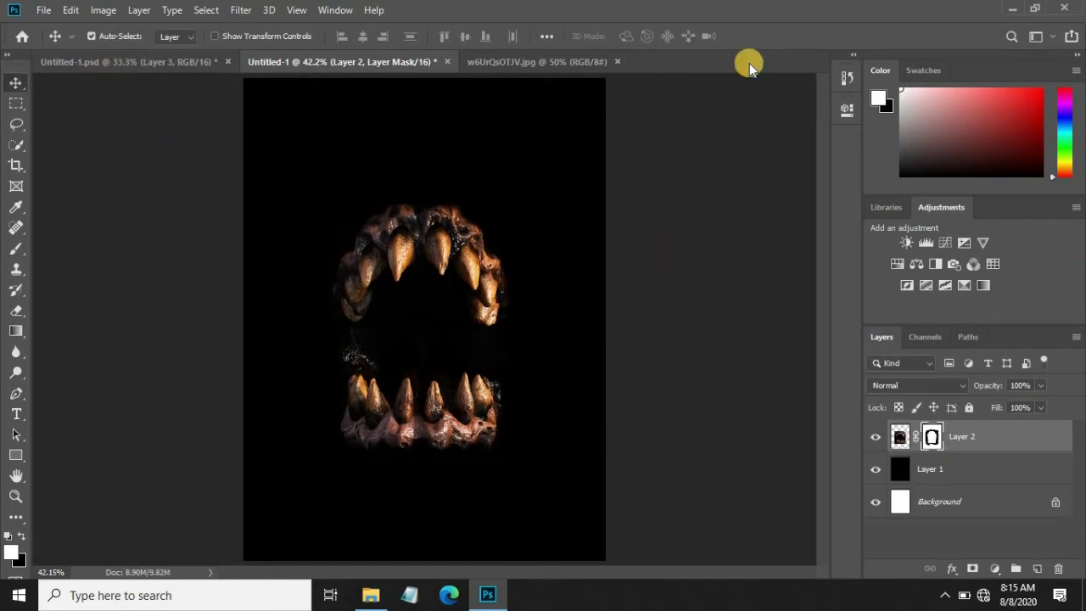
Choose the Brush tool with the large 2500 px stroke brush preset 15.
{"action": "left_click", "coordinate": [13, 254]}
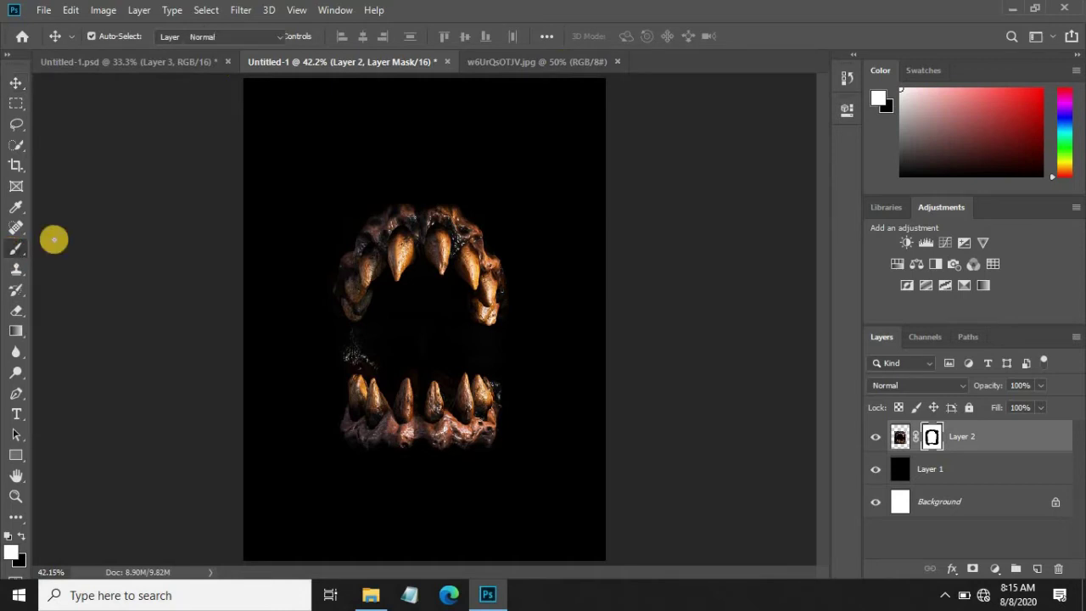
{"action": "left_click", "coordinate": [115, 42]}
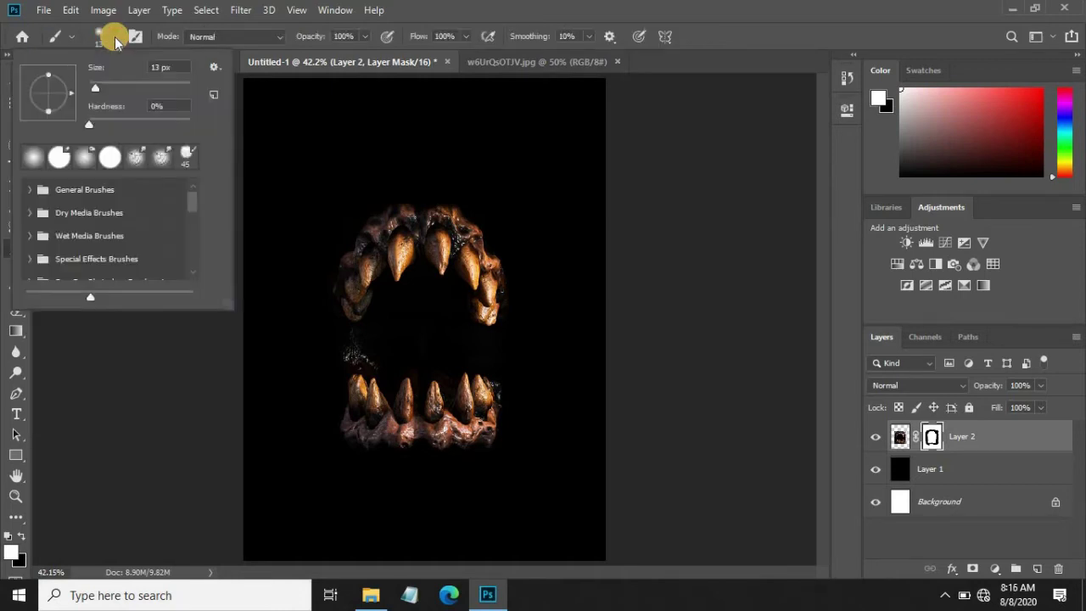
{"action": "scroll", "coordinate": [96, 212], "scroll_direction": "down", "scroll_amount": 3}
{"action": "left_click", "coordinate": [28, 211]}
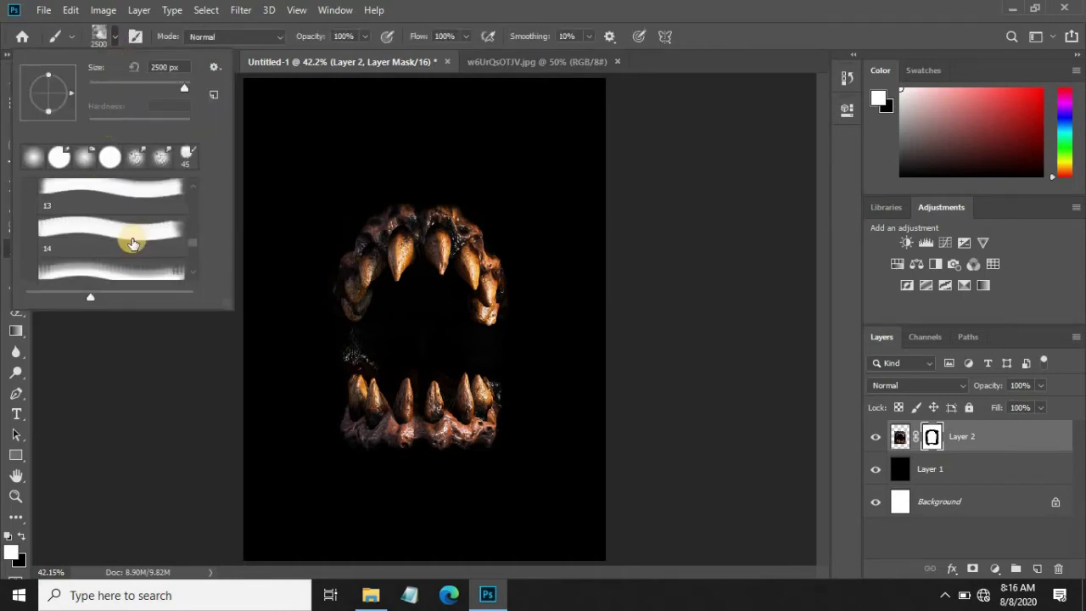
{"action": "scroll", "coordinate": [132, 244], "scroll_direction": "down", "scroll_amount": 1}
{"action": "left_click", "coordinate": [131, 238]}
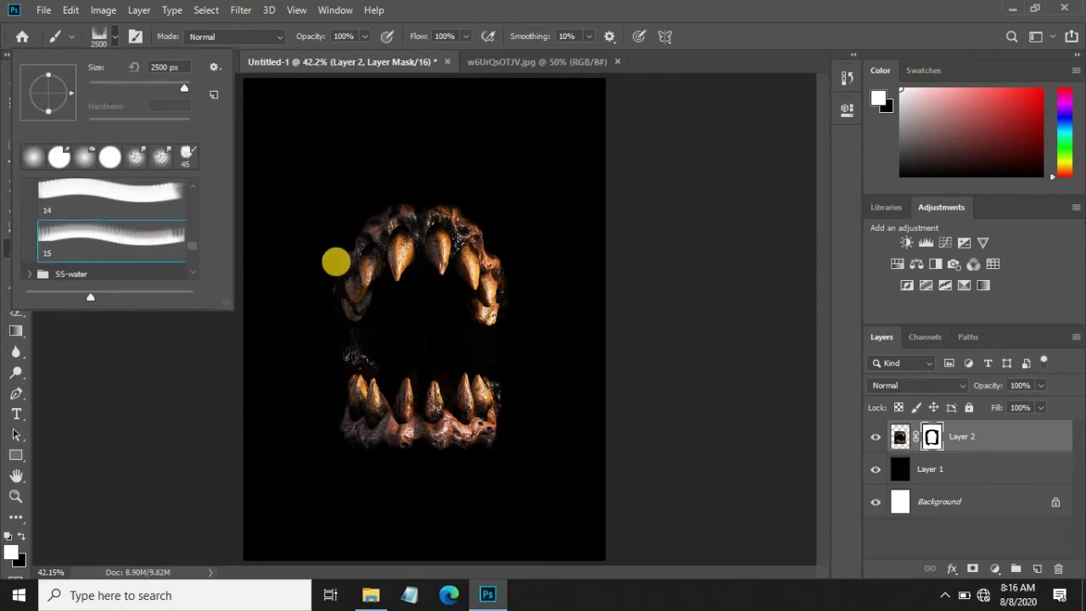
{"action": "left_click", "coordinate": [359, 356]}
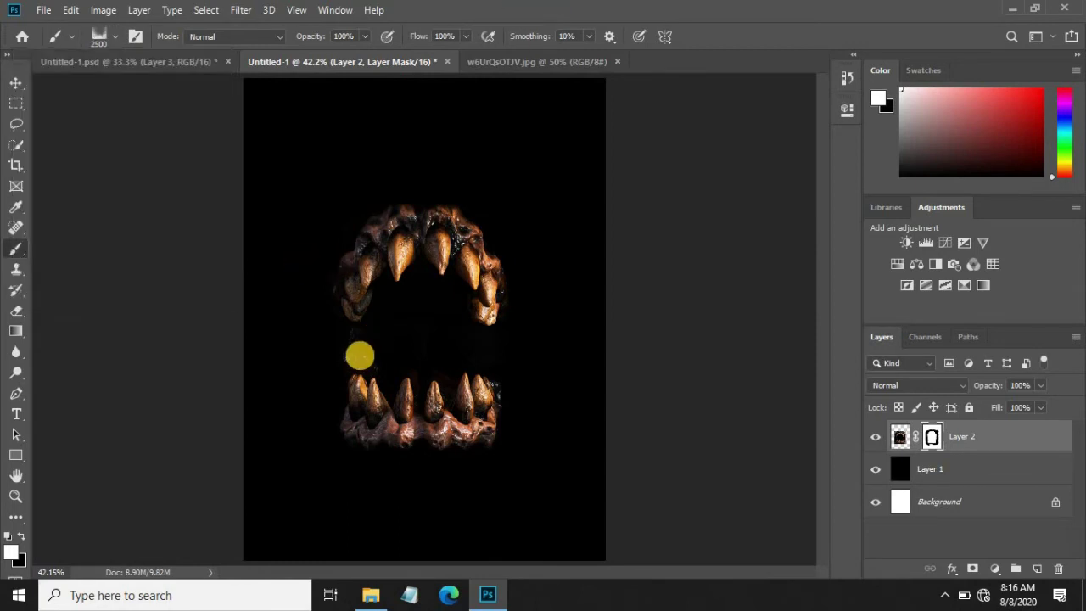
Add a new Layer 3 and set the foreground colour to light grey #c0c0c0.
{"action": "left_click", "coordinate": [1036, 569]}
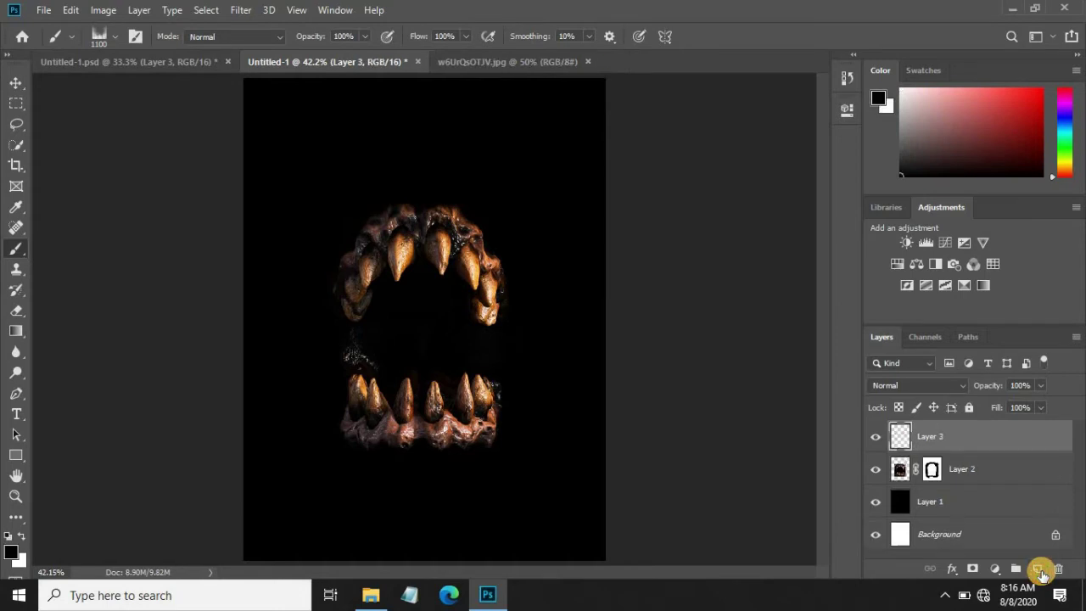
{"action": "left_click", "coordinate": [11, 551]}
{"action": "left_click", "coordinate": [332, 201]}
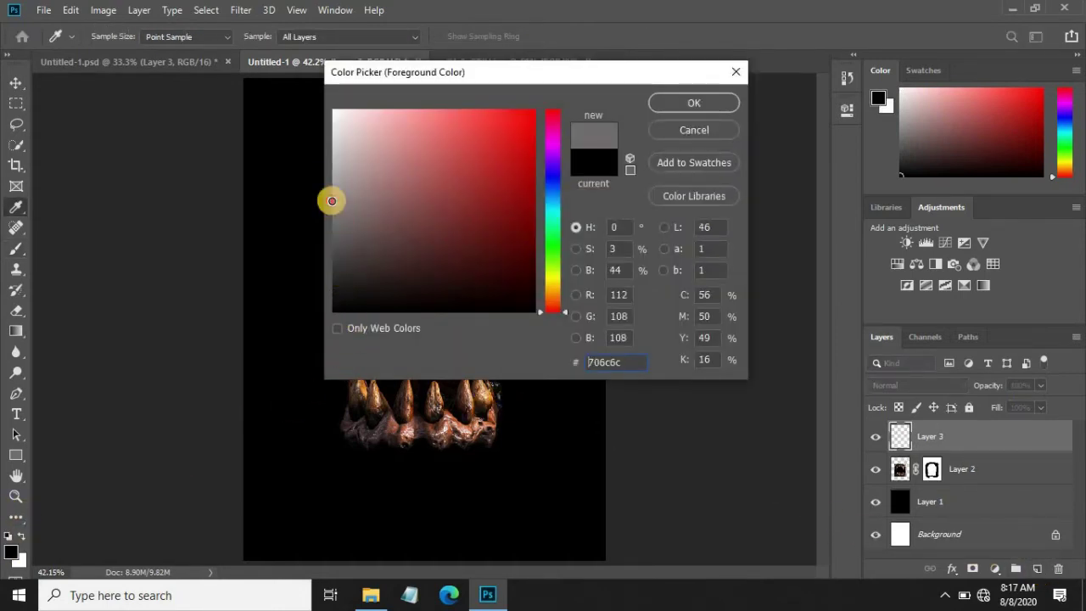
{"action": "mouse_move", "coordinate": [332, 201]}
{"action": "left_mouse_down"}
{"action": "mouse_move", "coordinate": [310, 160]}
{"action": "mouse_move", "coordinate": [325, 158]}
{"action": "left_mouse_up"}
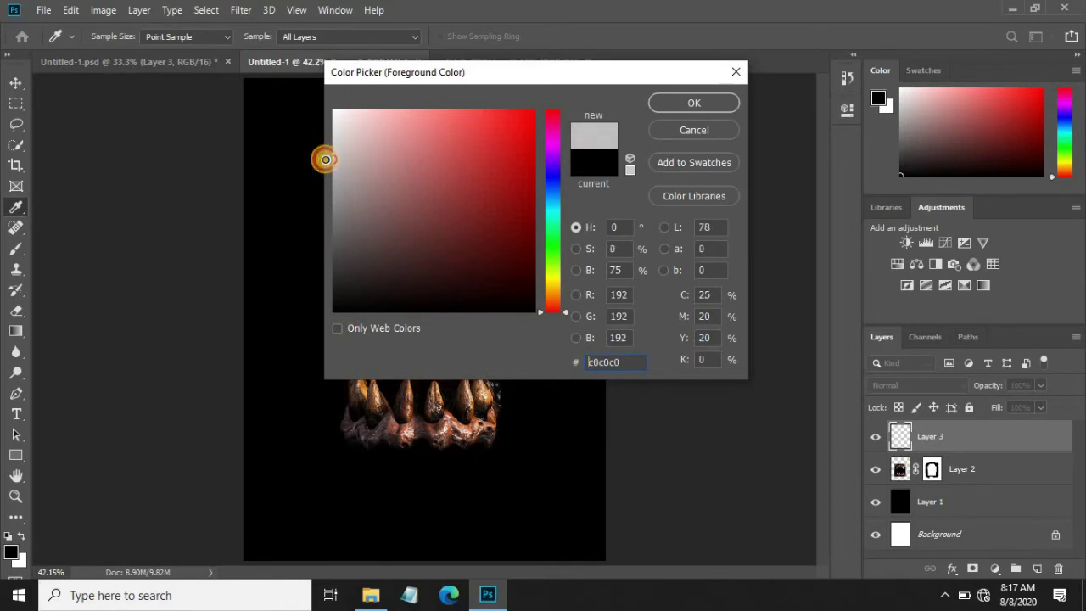
{"action": "left_click", "coordinate": [688, 103]}
{"action": "key", "text": "b"}
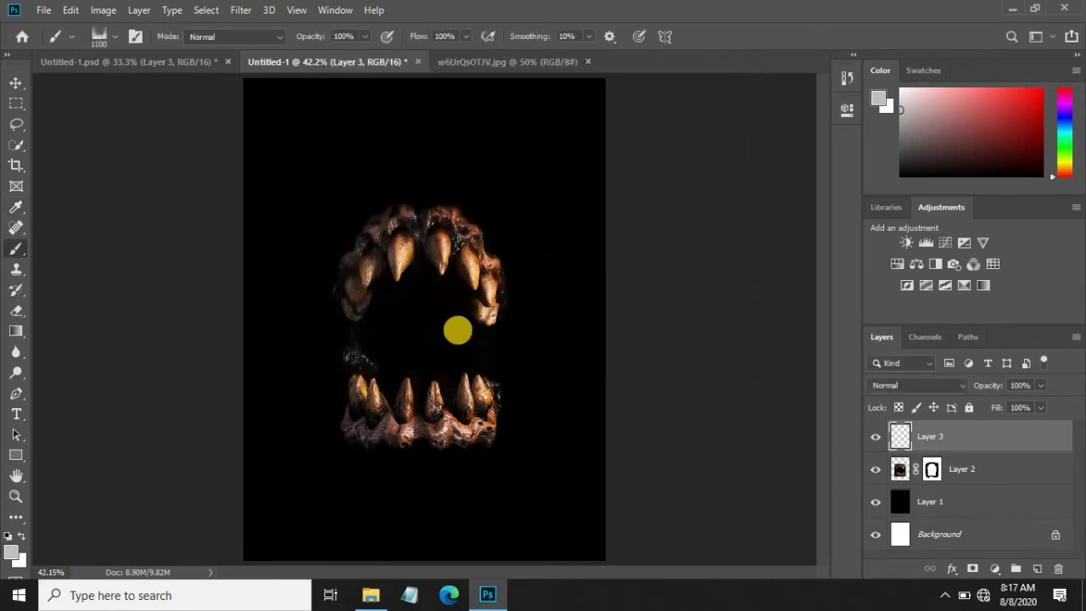
Stamp grey smoke over the lower canvas on Layer 3 and fade it to 55% opacity.
{"action": "left_click", "coordinate": [423, 378]}
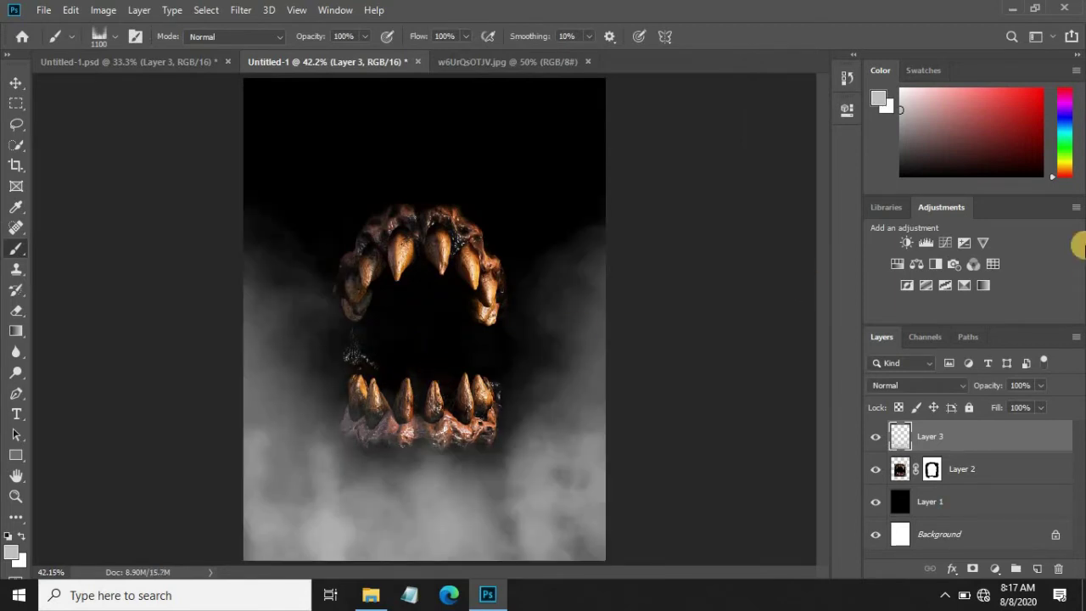
{"action": "left_click", "coordinate": [15, 82]}
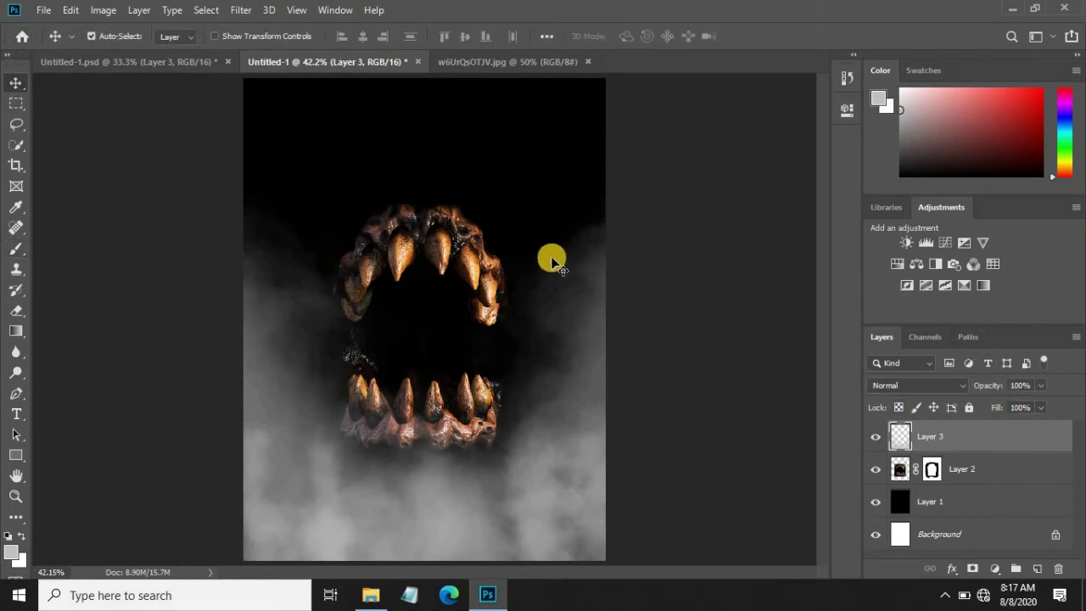
{"action": "left_click", "coordinate": [1040, 387]}
{"action": "left_click_drag", "start_coordinate": [1028, 401], "coordinate": [1009, 409]}
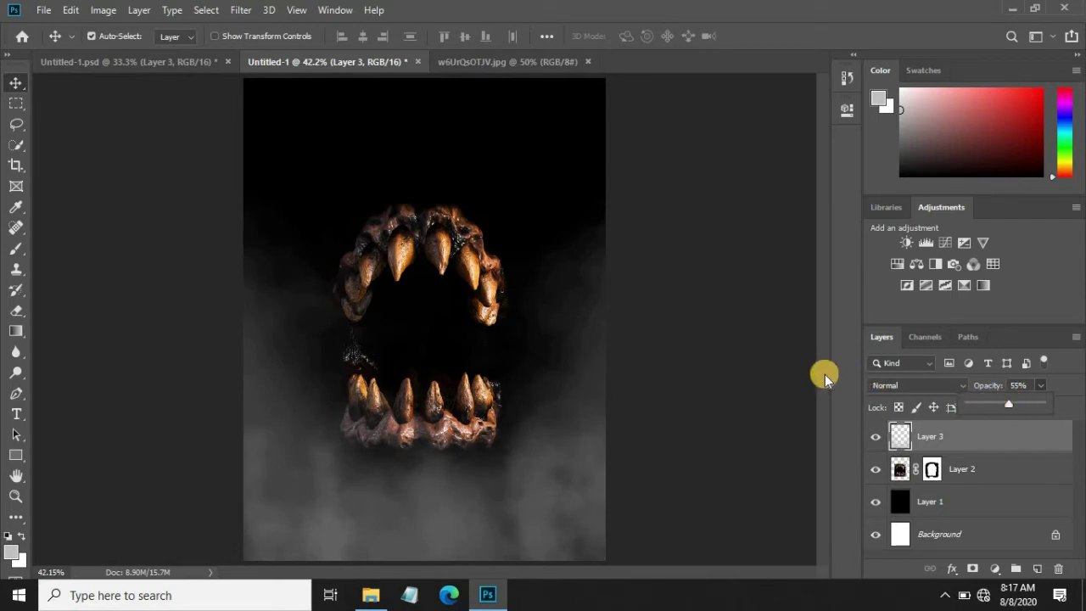
{"action": "left_click", "coordinate": [789, 407]}
Duplicate the smoke layer, flip the copy vertically and move it to the poster's top.
{"action": "key", "text": "ctrl+j"}
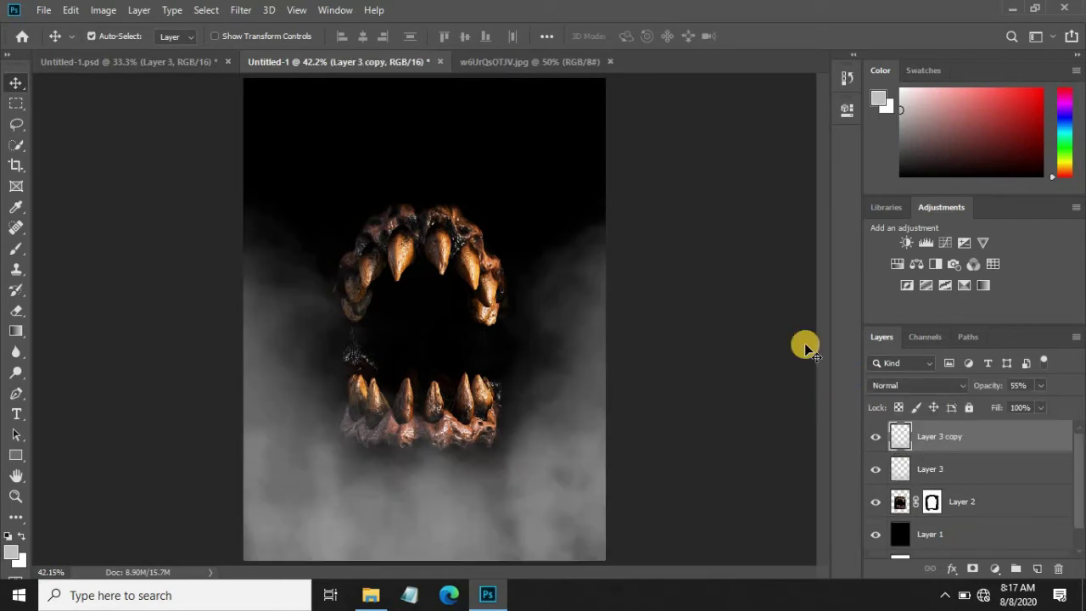
{"action": "key", "text": "ctrl+t"}
{"action": "right_click", "coordinate": [556, 293]}
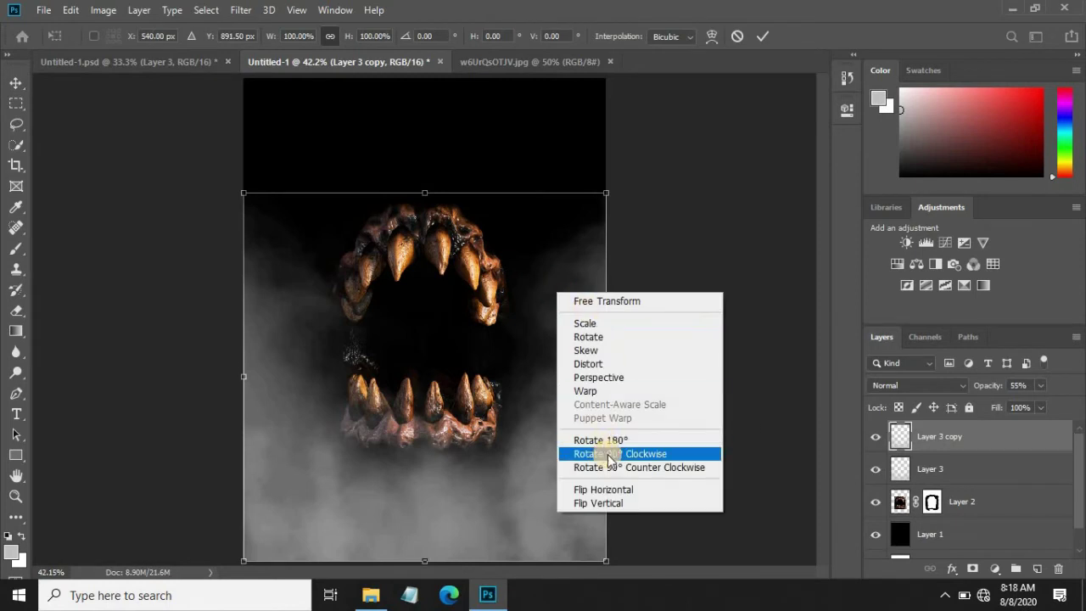
{"action": "left_click", "coordinate": [613, 502]}
{"action": "left_click_drag", "start_coordinate": [438, 230], "coordinate": [440, 108]}
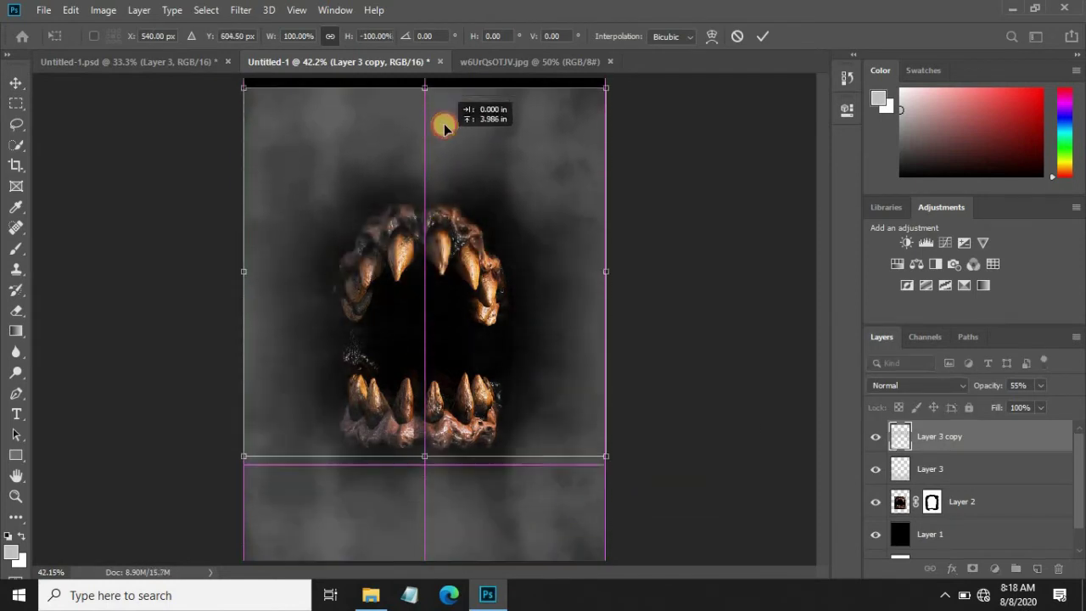
{"action": "left_click", "coordinate": [763, 35]}
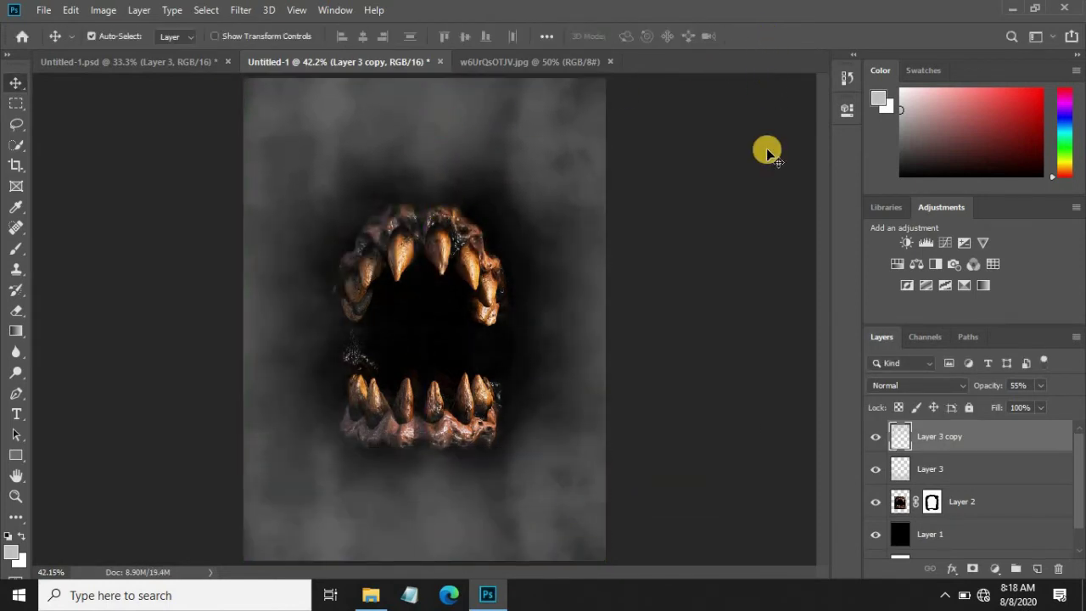
Lower the smoke copy's Fill to 65%.
{"action": "left_click", "coordinate": [969, 463]}
{"action": "left_click", "coordinate": [957, 437]}
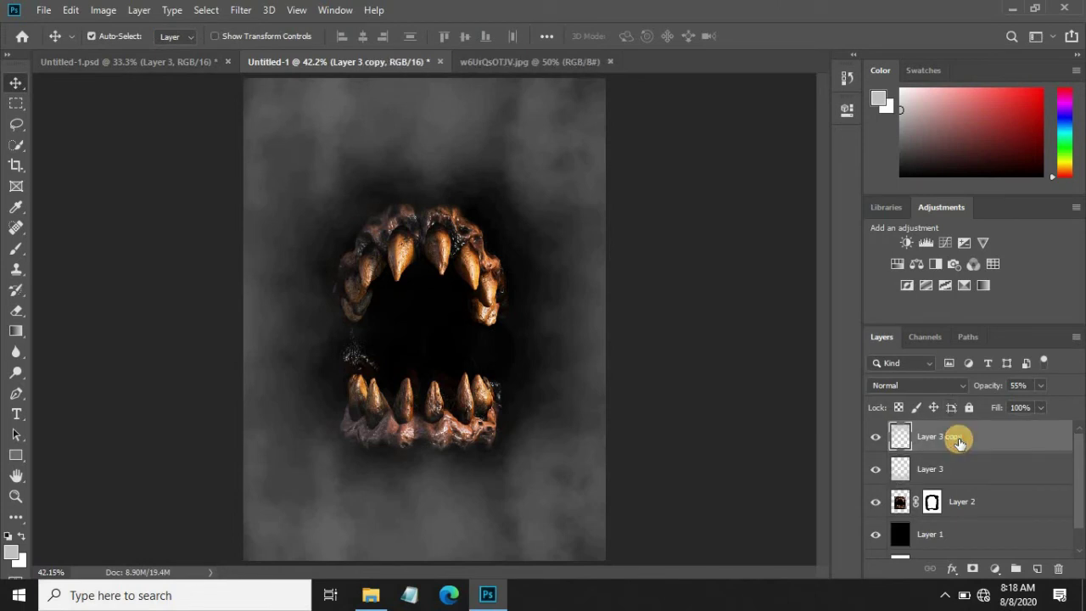
{"action": "left_click", "coordinate": [1040, 407]}
{"action": "left_click_drag", "start_coordinate": [1040, 424], "coordinate": [1020, 430]}
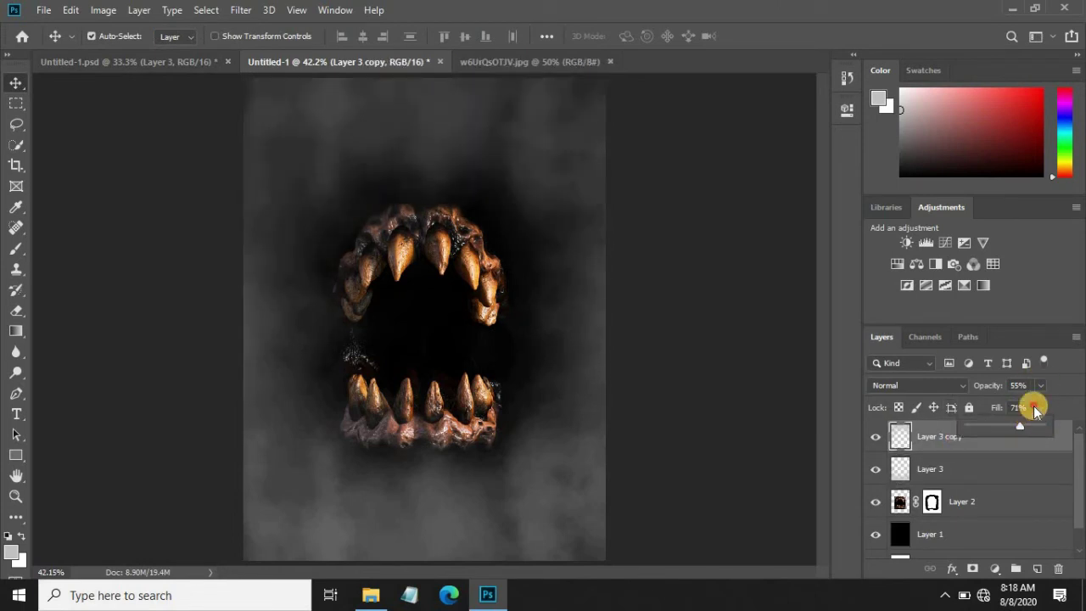
{"action": "left_click", "coordinate": [1005, 408]}
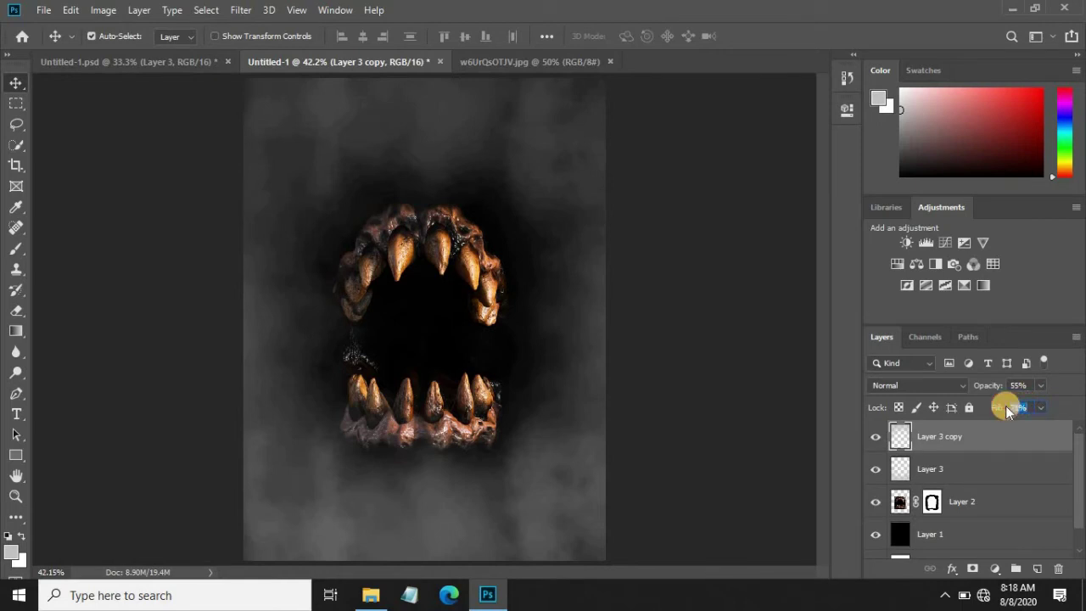
{"action": "type", "text": "65"}
{"action": "key", "text": "Return"}
{"action": "left_click", "coordinate": [981, 468]}
{"action": "left_click", "coordinate": [1040, 407]}
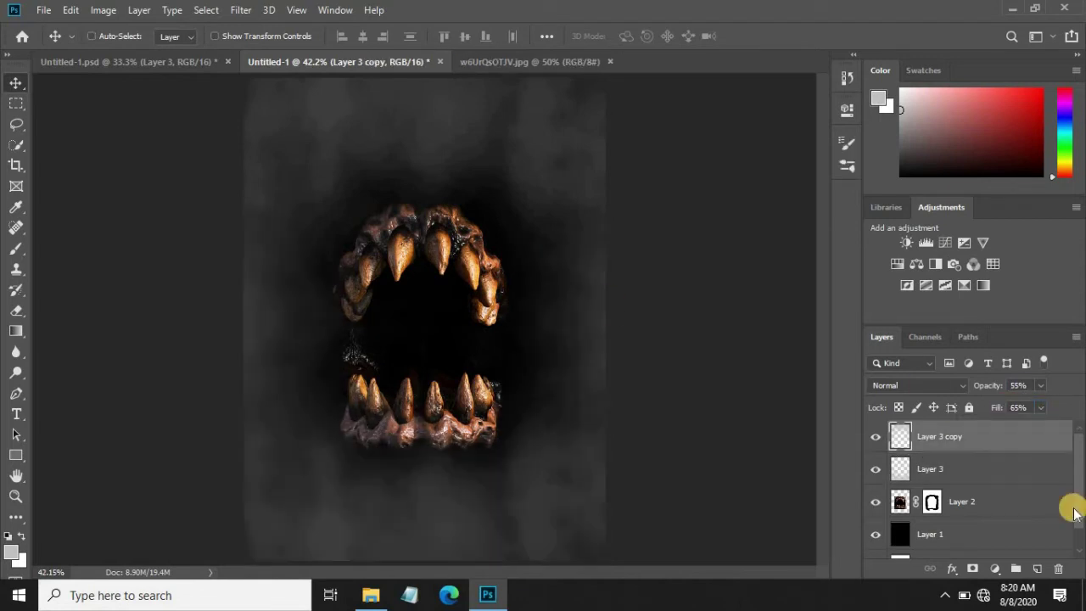
Duplicate the smoke again, rotate the copy 90° and enlarge it to about 136%.
{"action": "key", "text": "ctrl+j"}
{"action": "key", "text": "ctrl+t"}
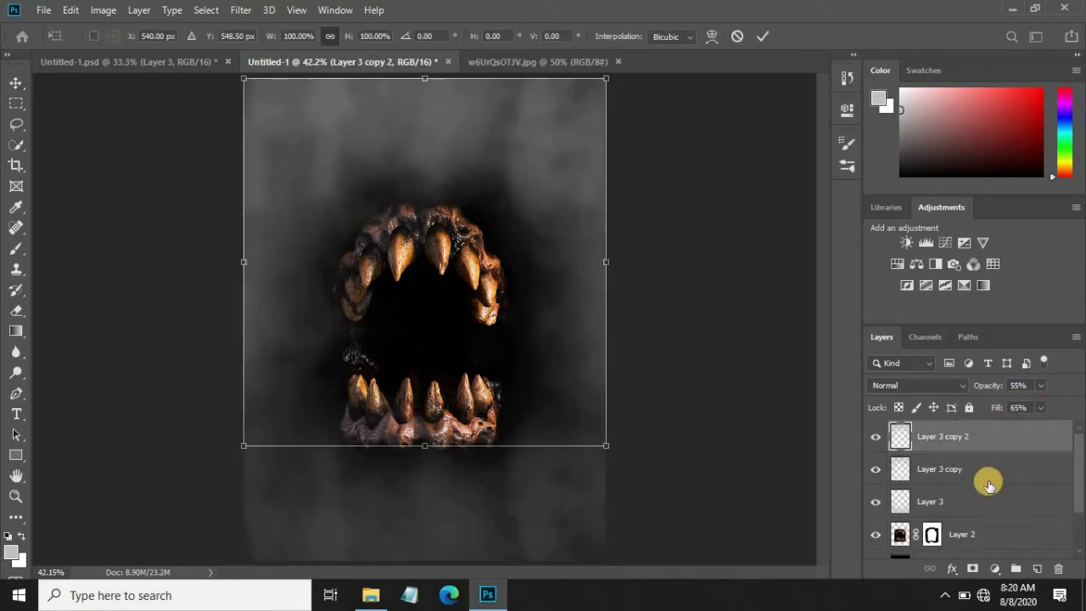
{"action": "left_click_drag", "start_coordinate": [543, 155], "coordinate": [538, 178]}
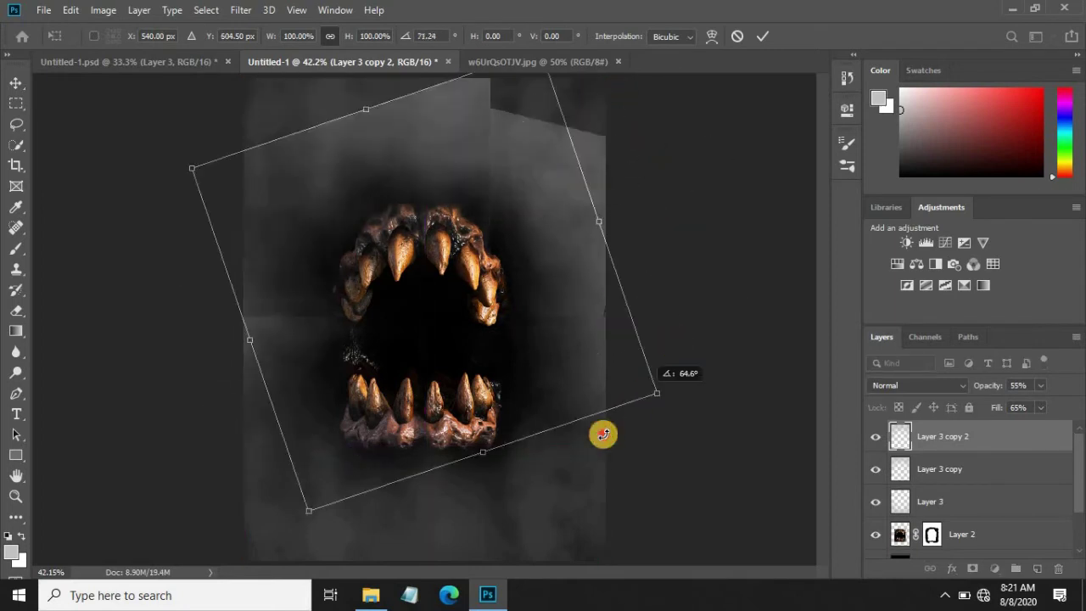
{"action": "left_click_drag", "start_coordinate": [617, 93], "coordinate": [597, 458]}
{"action": "left_click_drag", "start_coordinate": [497, 344], "coordinate": [551, 365]}
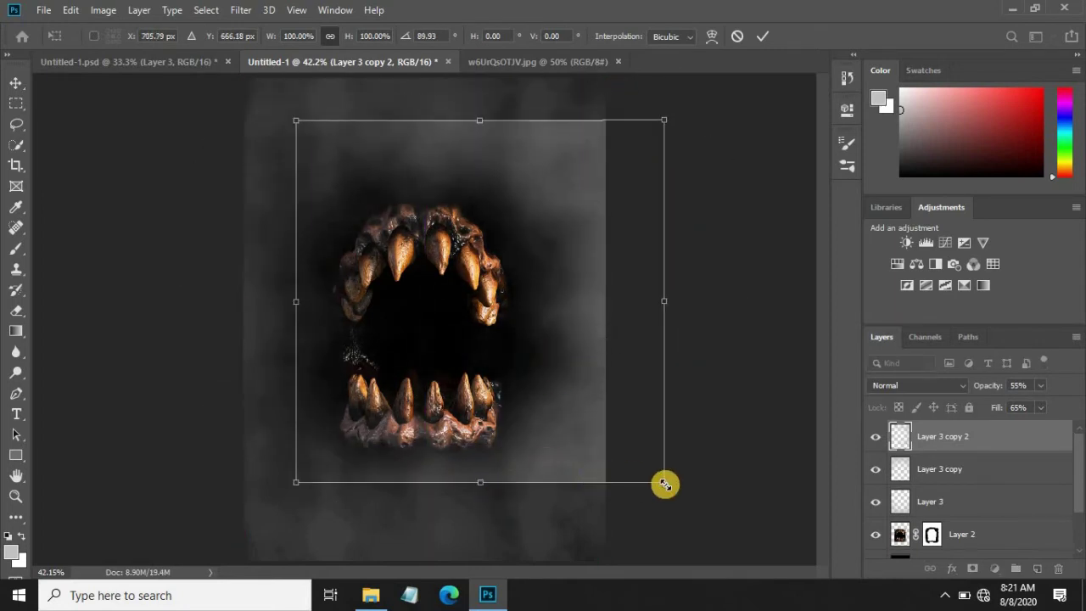
{"action": "left_click_drag", "start_coordinate": [664, 484], "coordinate": [717, 543]}
{"action": "left_click_drag", "start_coordinate": [571, 364], "coordinate": [527, 384]}
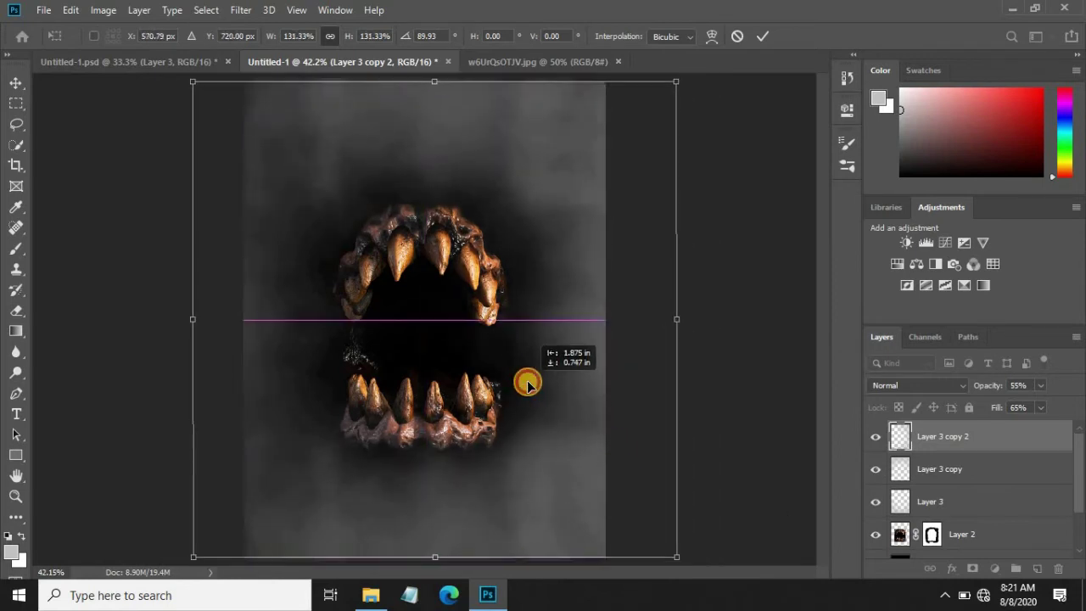
{"action": "key", "text": "ctrl+minus"}
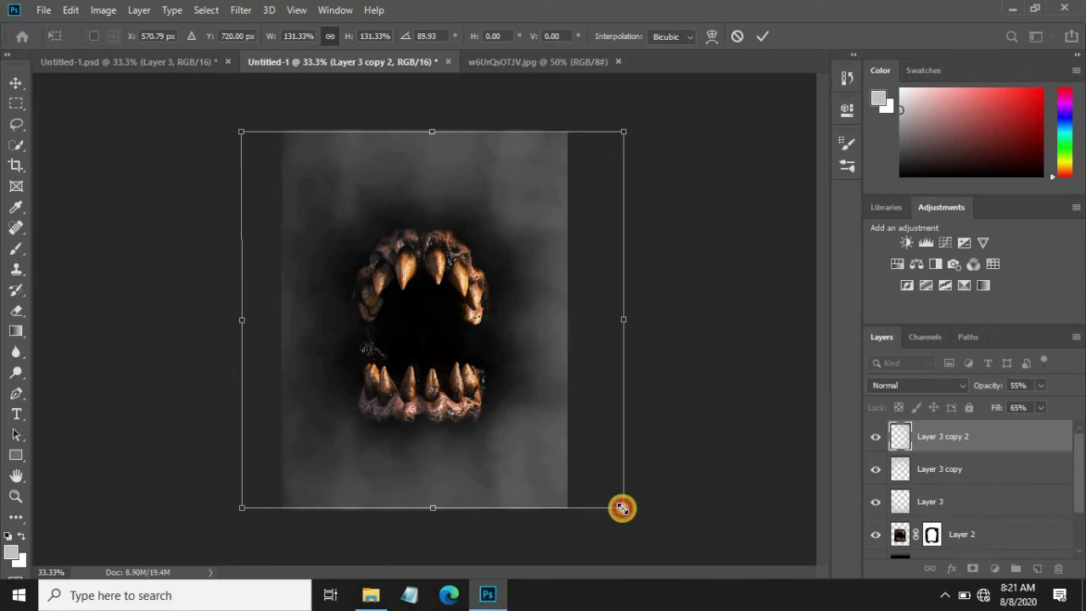
{"action": "left_click_drag", "start_coordinate": [622, 507], "coordinate": [628, 512]}
{"action": "left_click_drag", "start_coordinate": [536, 346], "coordinate": [505, 348]}
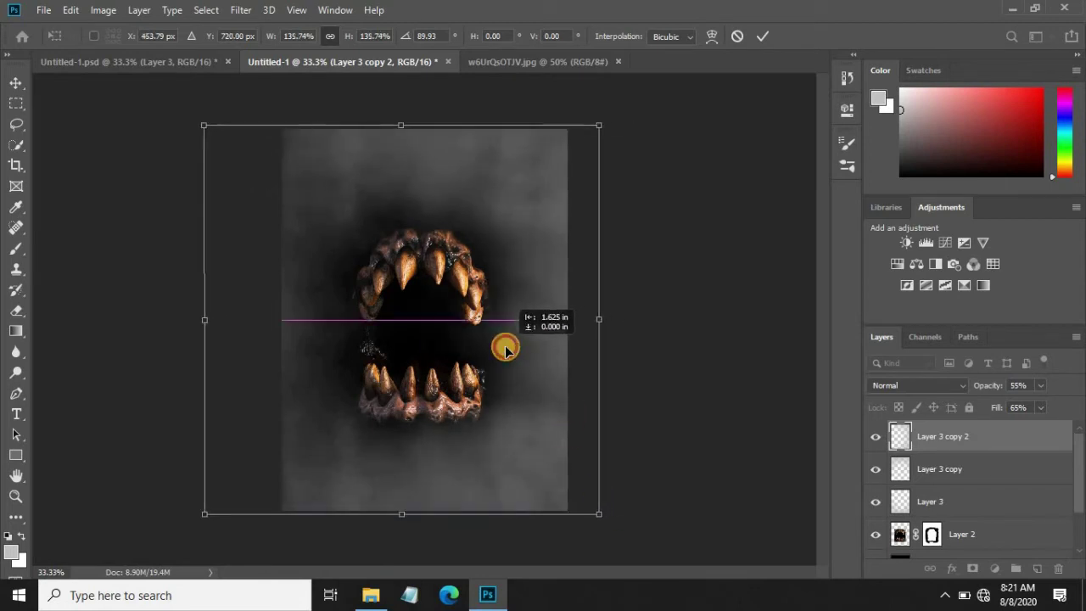
{"action": "left_click", "coordinate": [763, 35]}
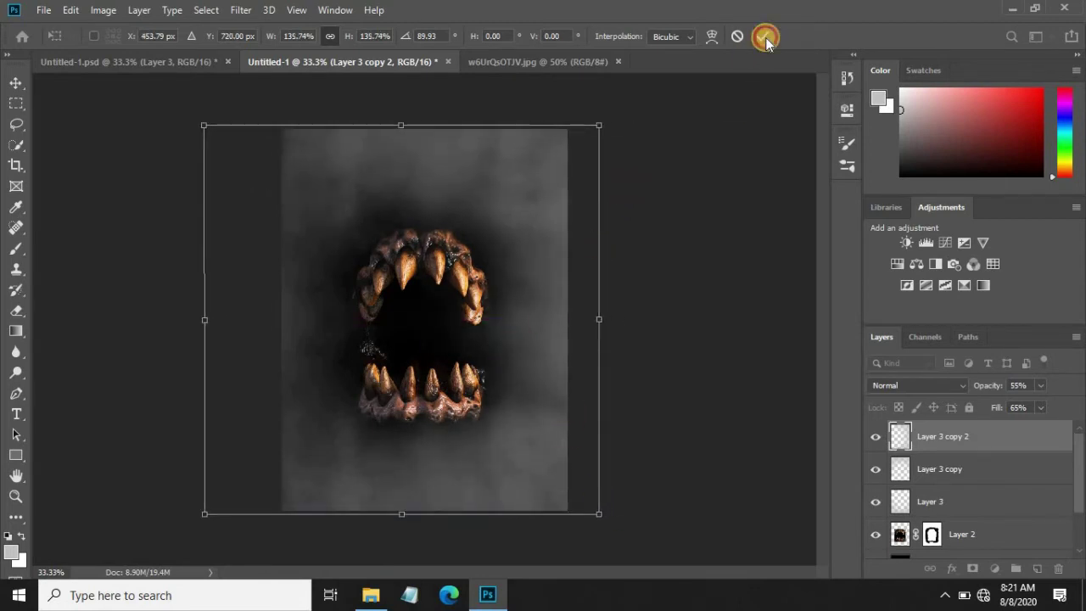
Lower the new smoke copy's Fill to 50%.
{"action": "key", "text": "ctrl+plus"}
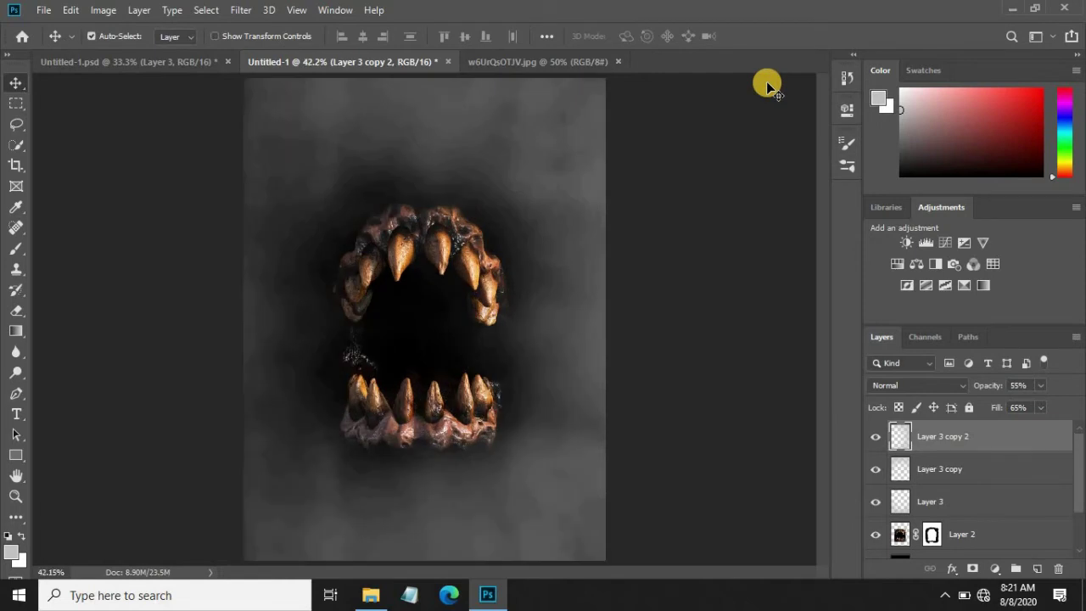
{"action": "left_click", "coordinate": [1040, 408]}
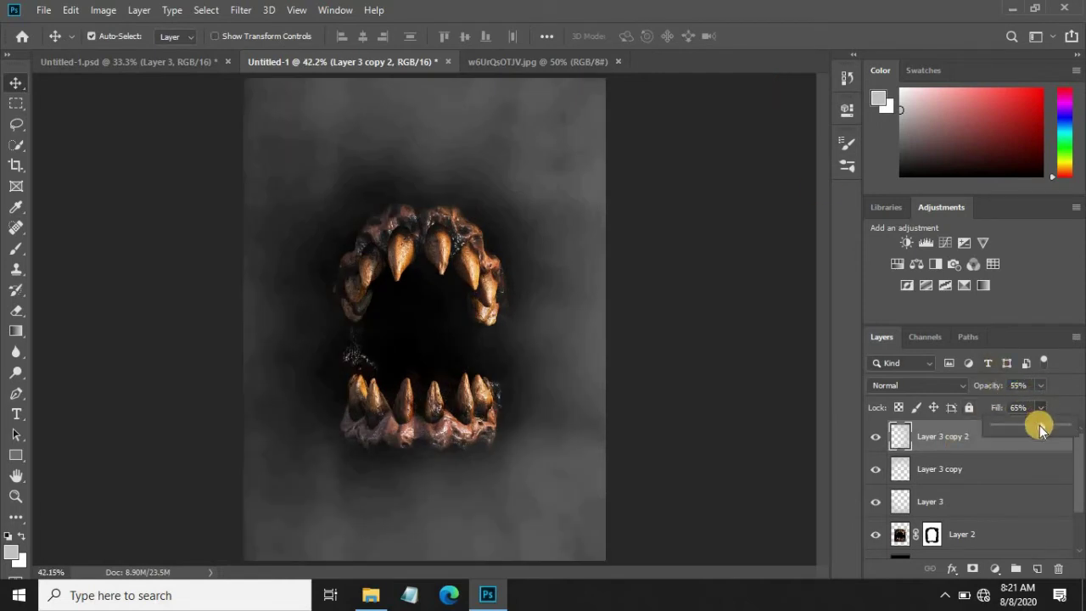
{"action": "left_click_drag", "start_coordinate": [1040, 428], "coordinate": [1026, 428]}
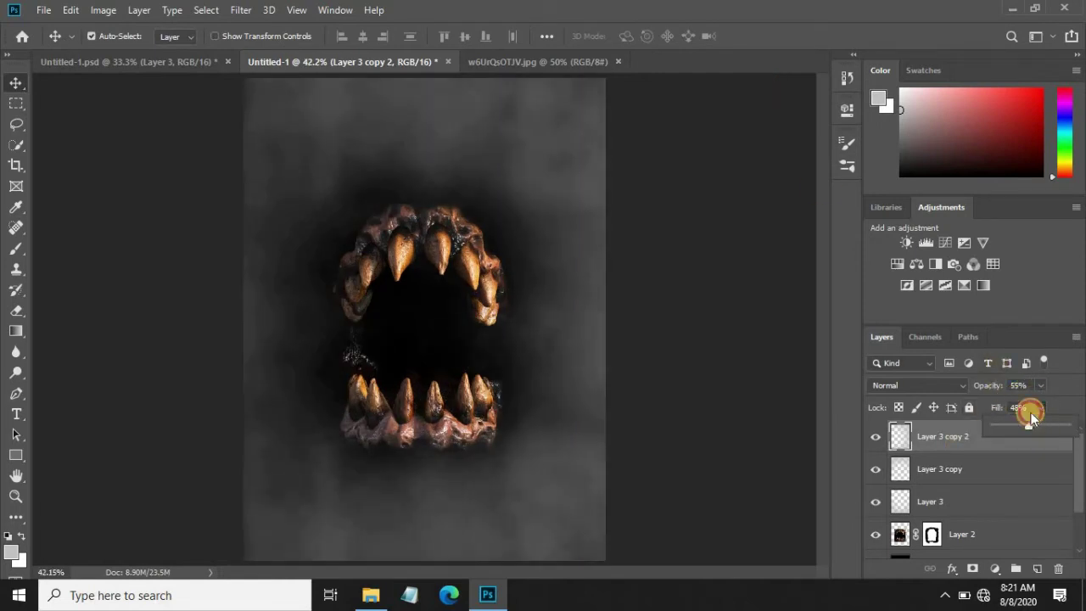
{"action": "double_click", "coordinate": [1011, 407]}
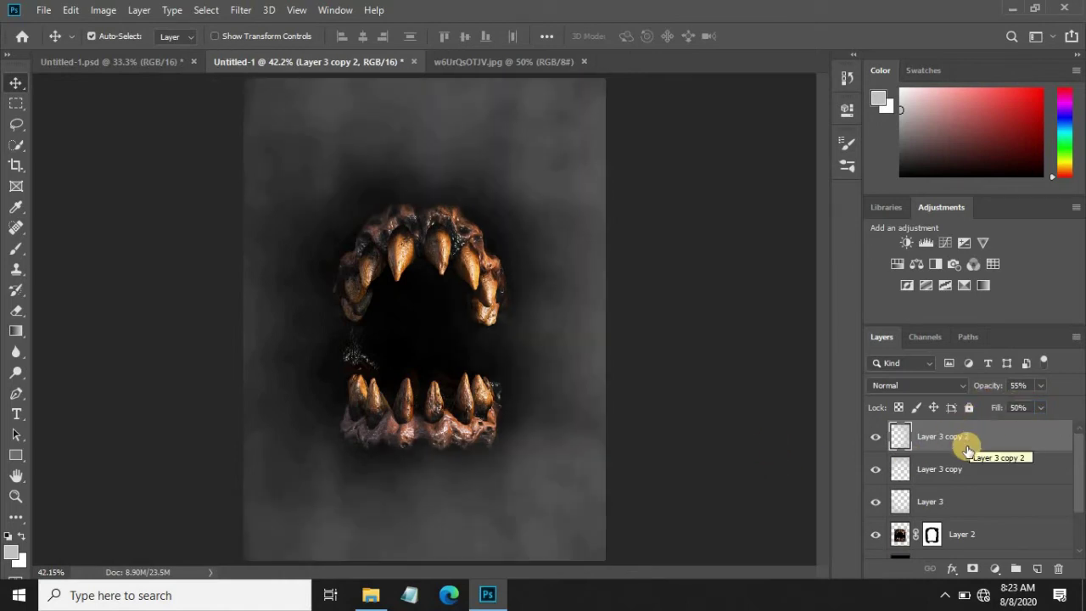
Duplicate the smoke layer into Layer 3 copy 3 and flip it horizontally.
{"action": "key", "text": "ctrl+j"}
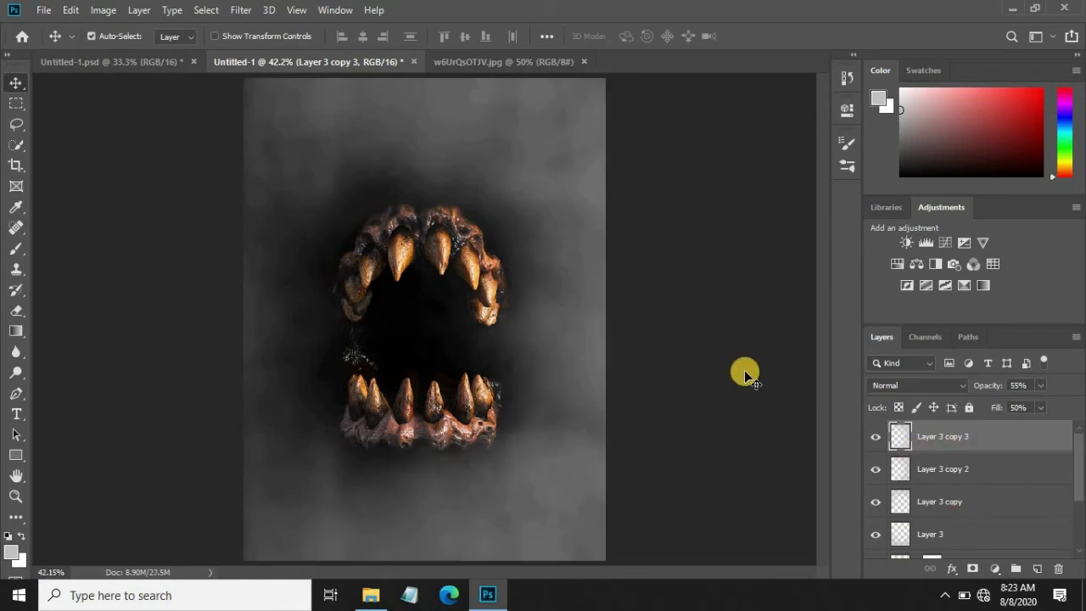
{"action": "key", "text": "ctrl+t"}
{"action": "key", "text": "ctrl+minus"}
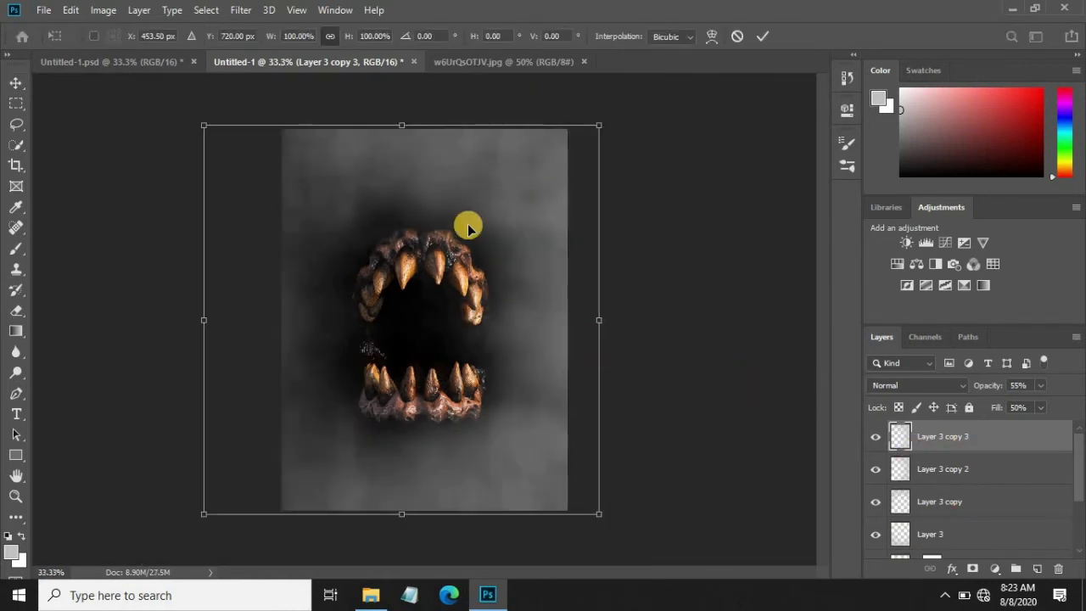
{"action": "right_click", "coordinate": [493, 219]}
{"action": "left_click", "coordinate": [553, 417]}
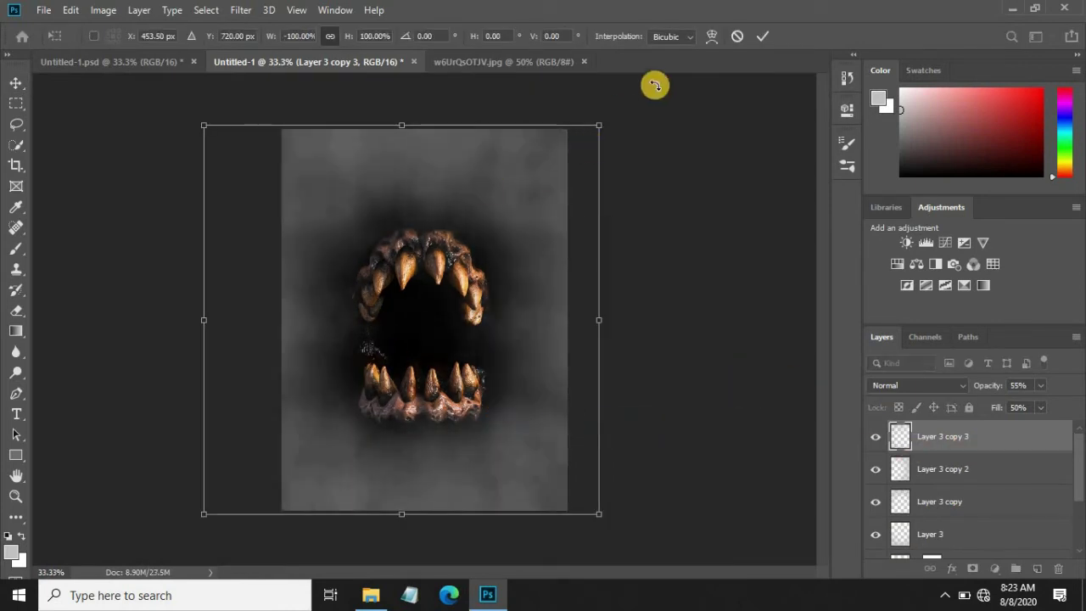
{"action": "left_click", "coordinate": [761, 38]}
{"action": "key", "text": "ctrl+0"}
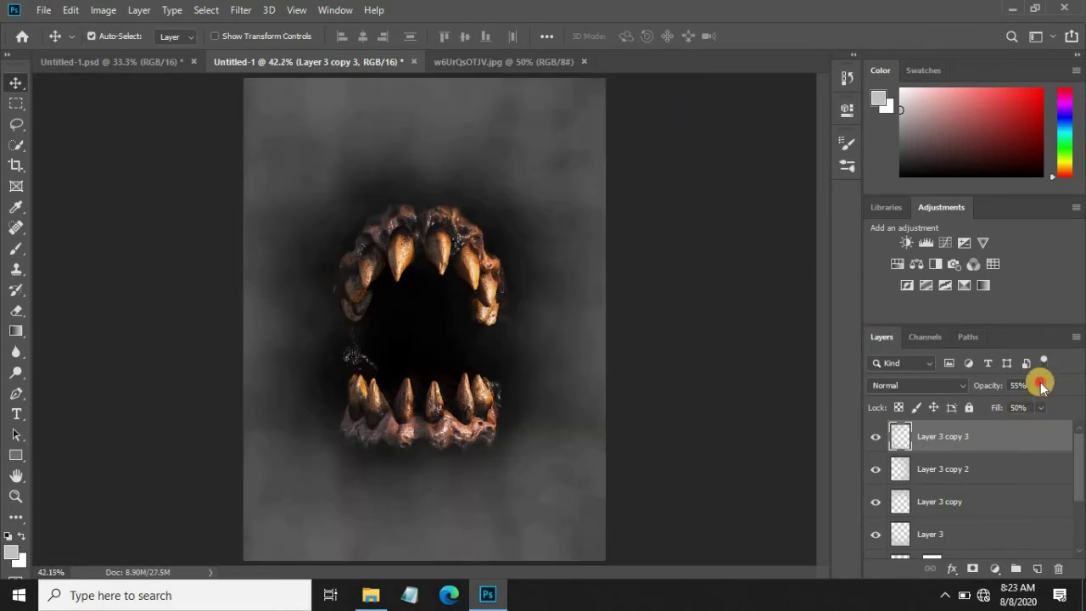
Add a Color Lookup adjustment layer using the Kodak 5205 Fuji 3510 (by Adobe).cube 3DLUT.
{"action": "left_click", "coordinate": [687, 353]}
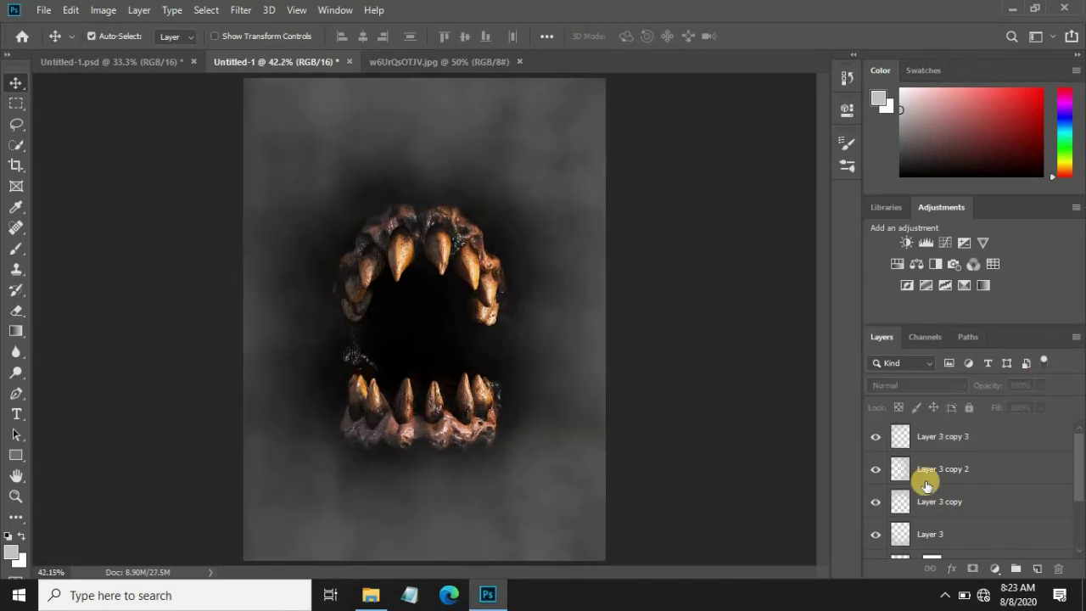
{"action": "left_click", "coordinate": [994, 568]}
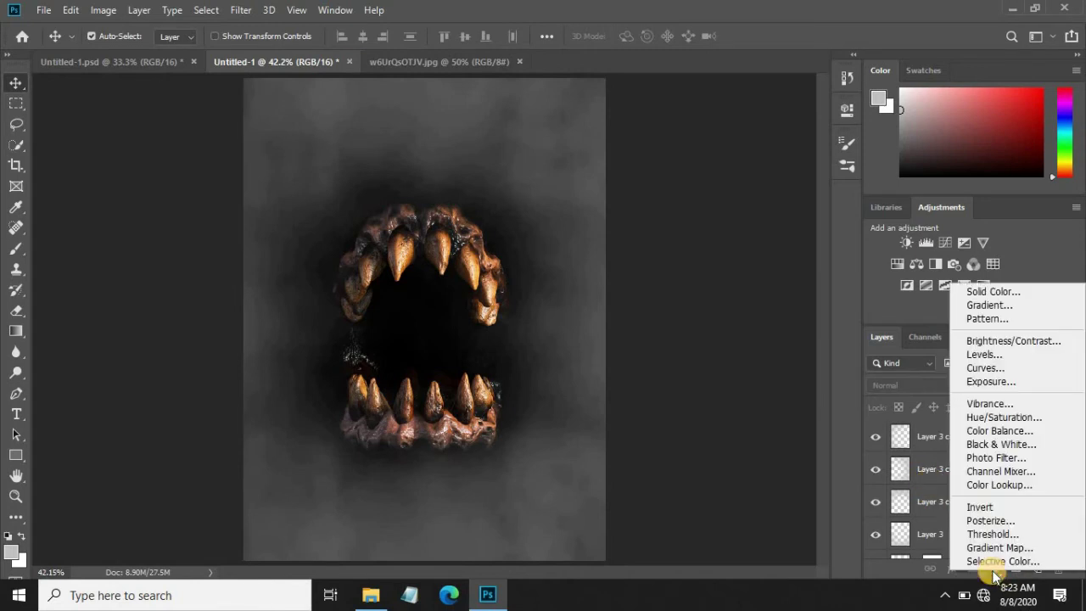
{"action": "left_click", "coordinate": [989, 487]}
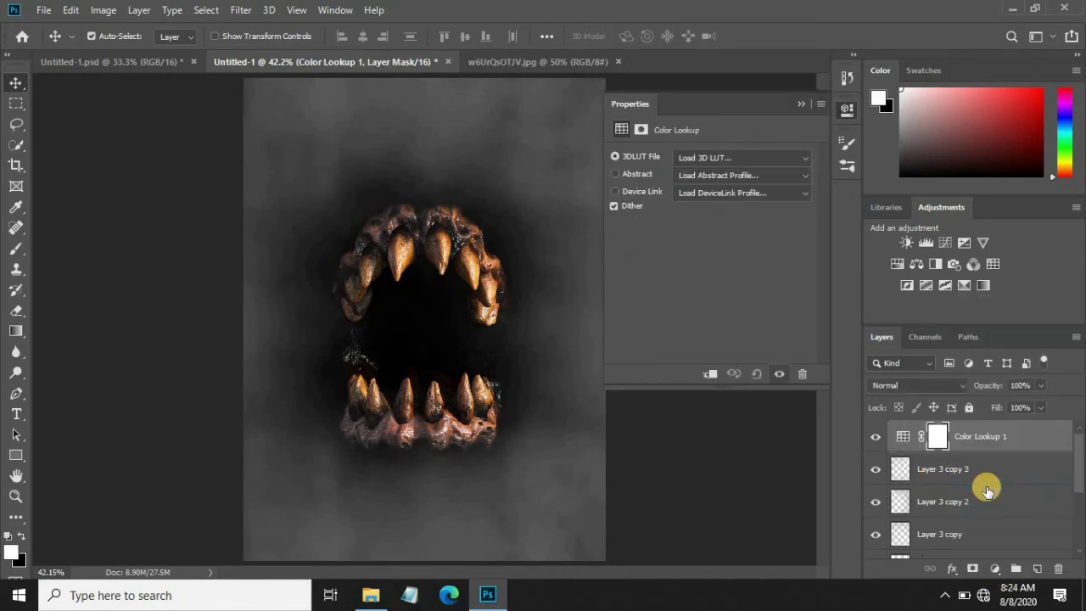
{"action": "left_click", "coordinate": [727, 160]}
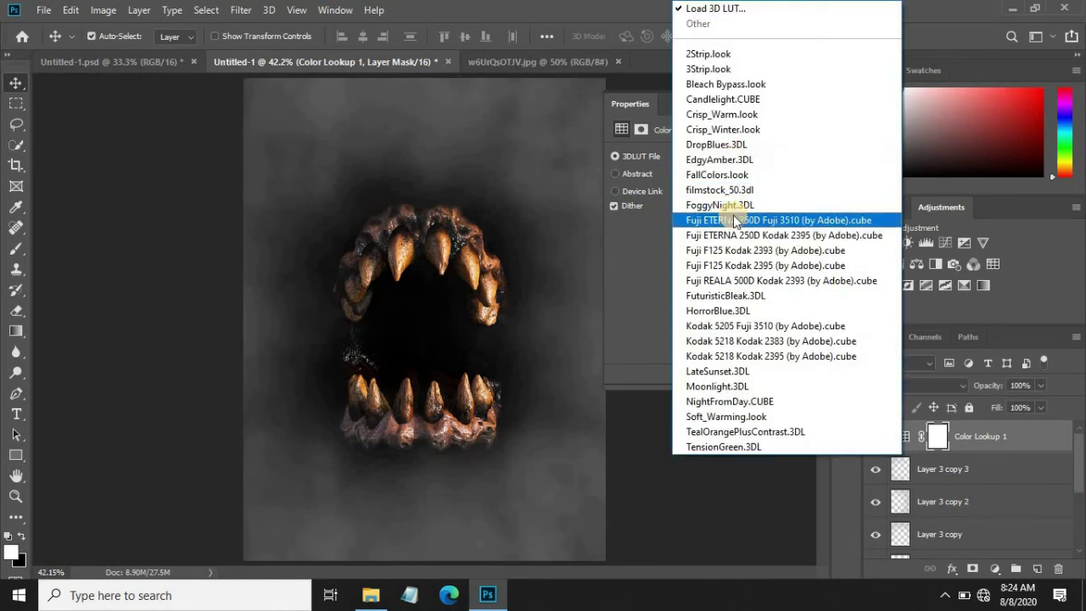
{"action": "left_click", "coordinate": [732, 326]}
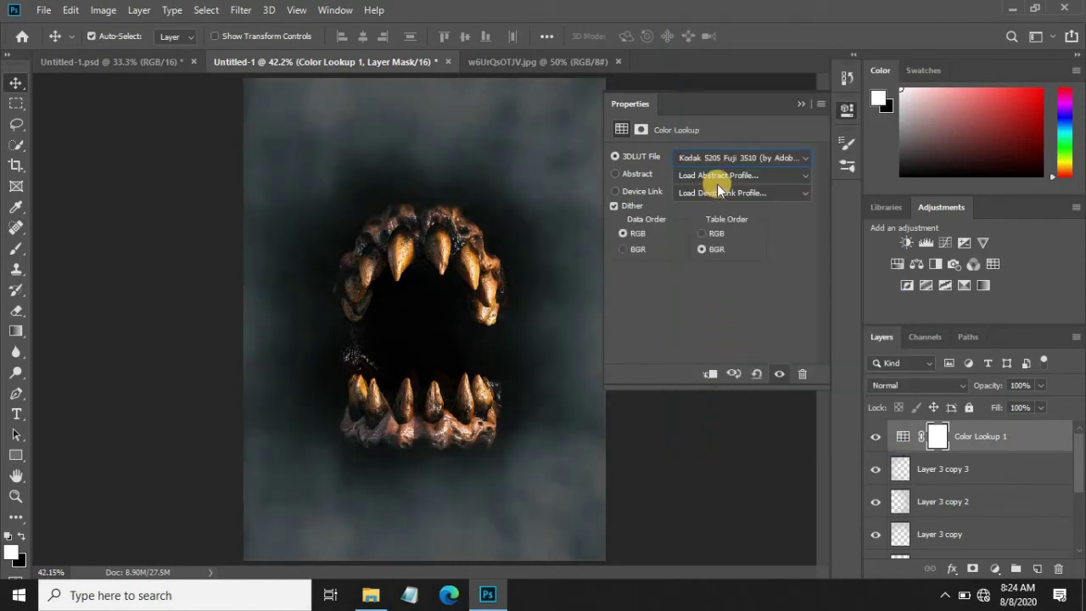
{"action": "left_click", "coordinate": [797, 106]}
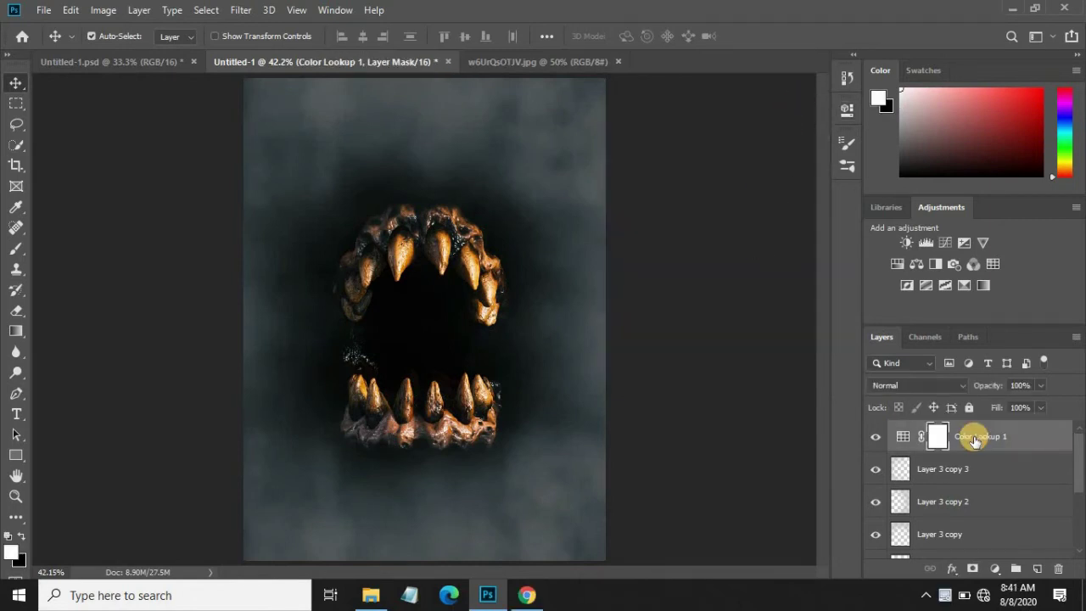
Apply Layer 2's layer mask permanently to the jaws layer.
{"action": "scroll", "coordinate": [974, 438], "scroll_direction": "down", "scroll_amount": 3}
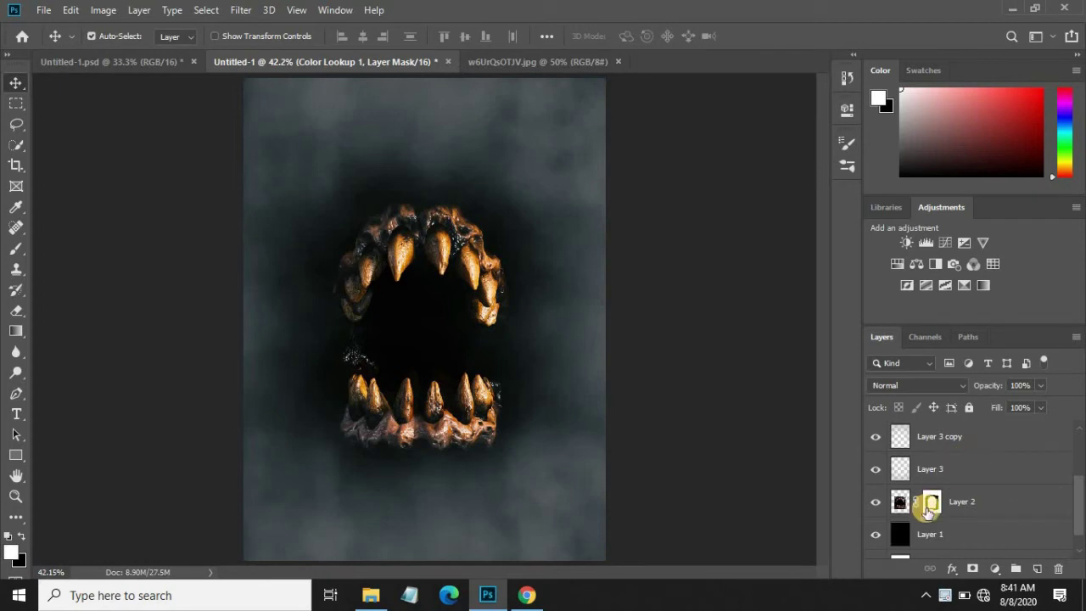
{"action": "left_click", "coordinate": [957, 502]}
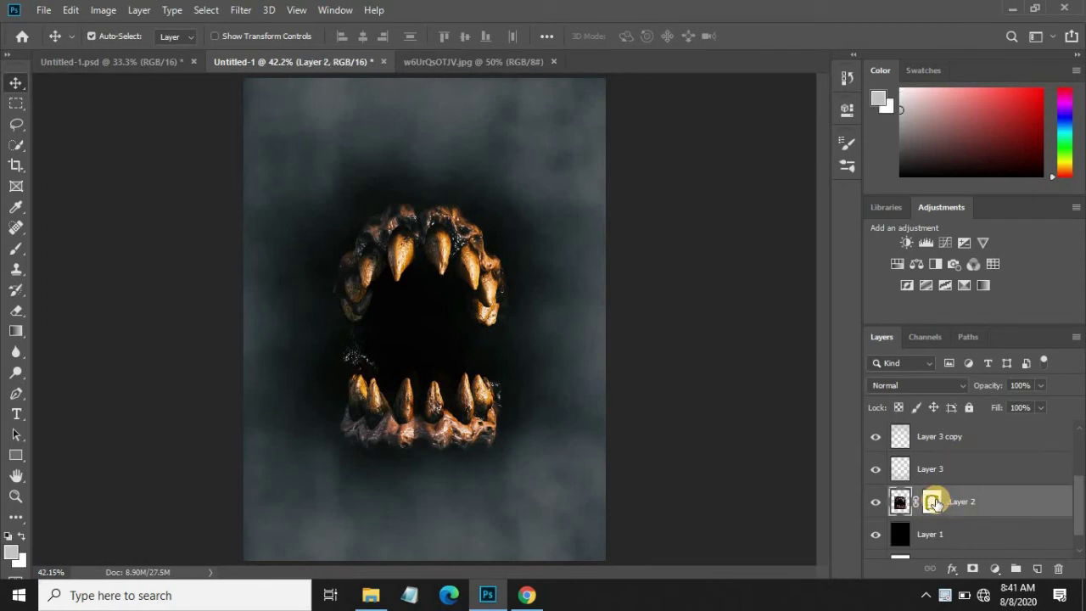
{"action": "left_click", "coordinate": [934, 502]}
{"action": "right_click", "coordinate": [933, 503]}
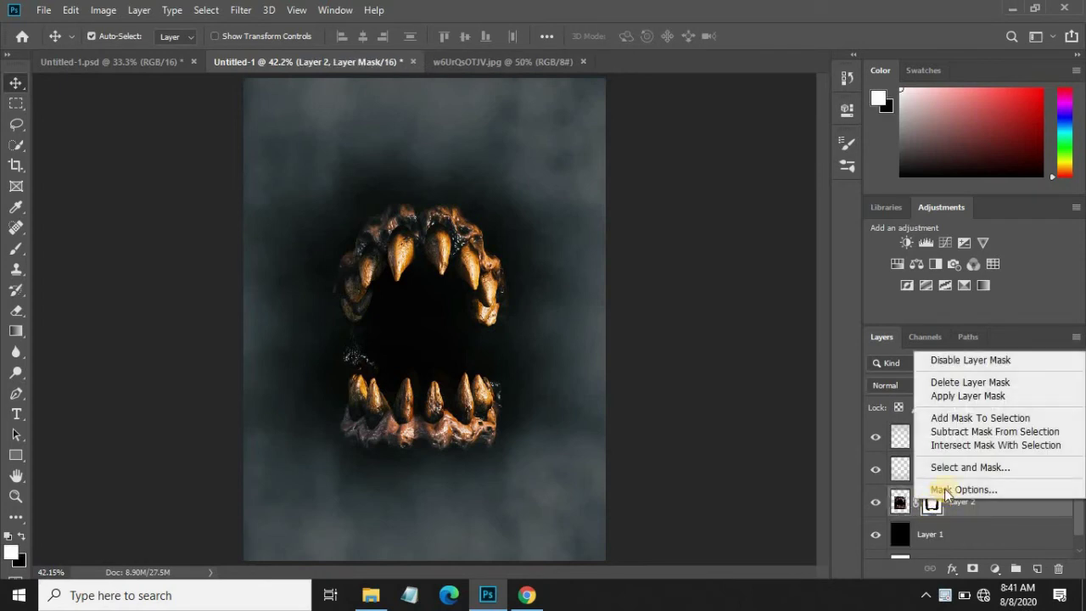
{"action": "left_click", "coordinate": [951, 396]}
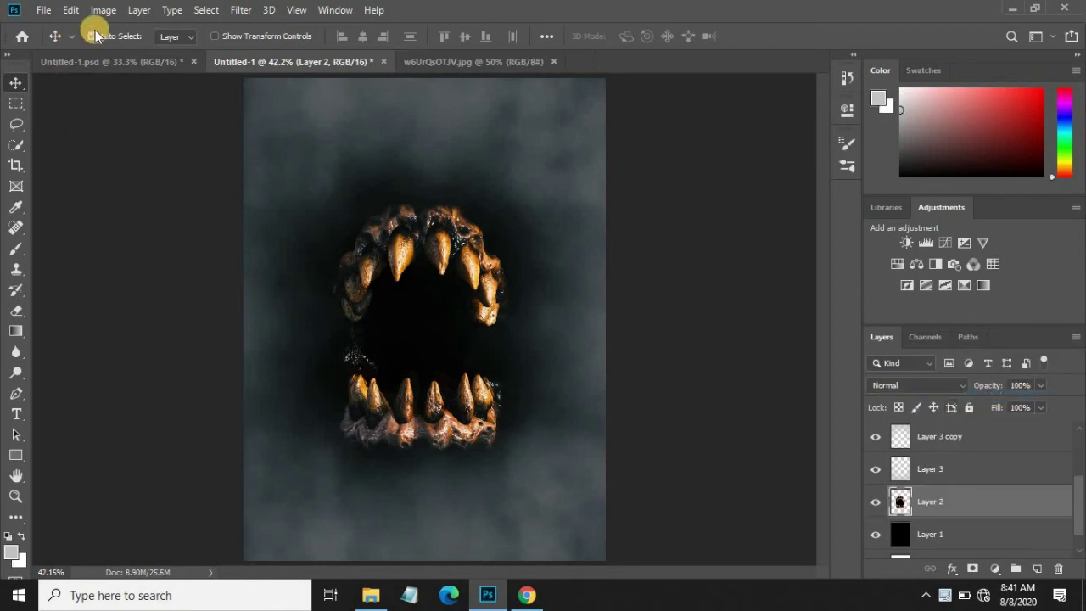
Darken Layer 2 with an Image Adjustments Exposure of -0.76.
{"action": "left_click", "coordinate": [114, 11]}
{"action": "mouse_move", "coordinate": [128, 52]}
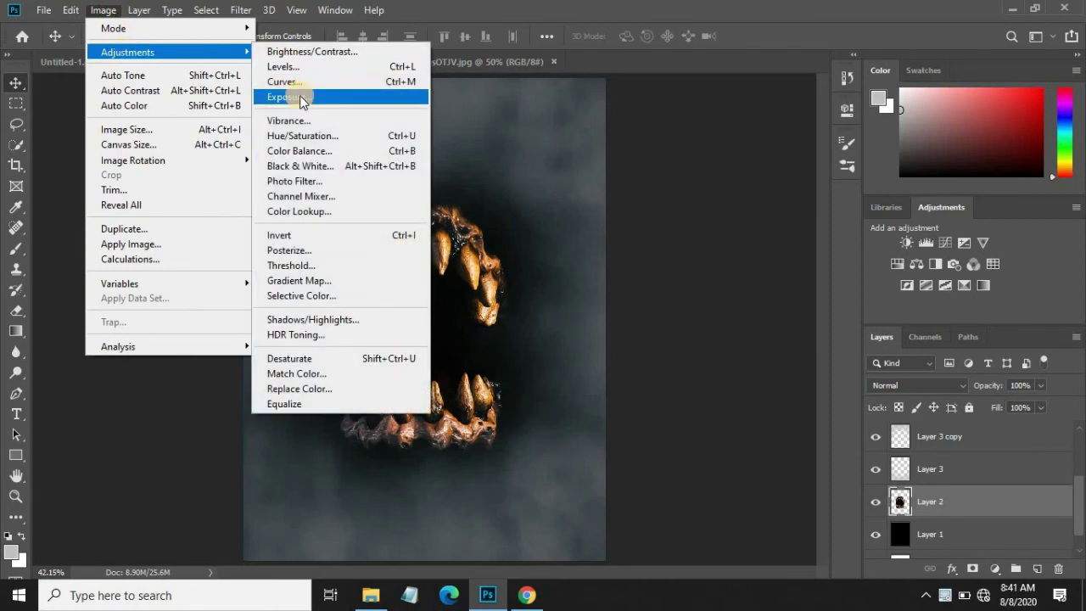
{"action": "left_click", "coordinate": [300, 97]}
{"action": "type", "text": "-0."}
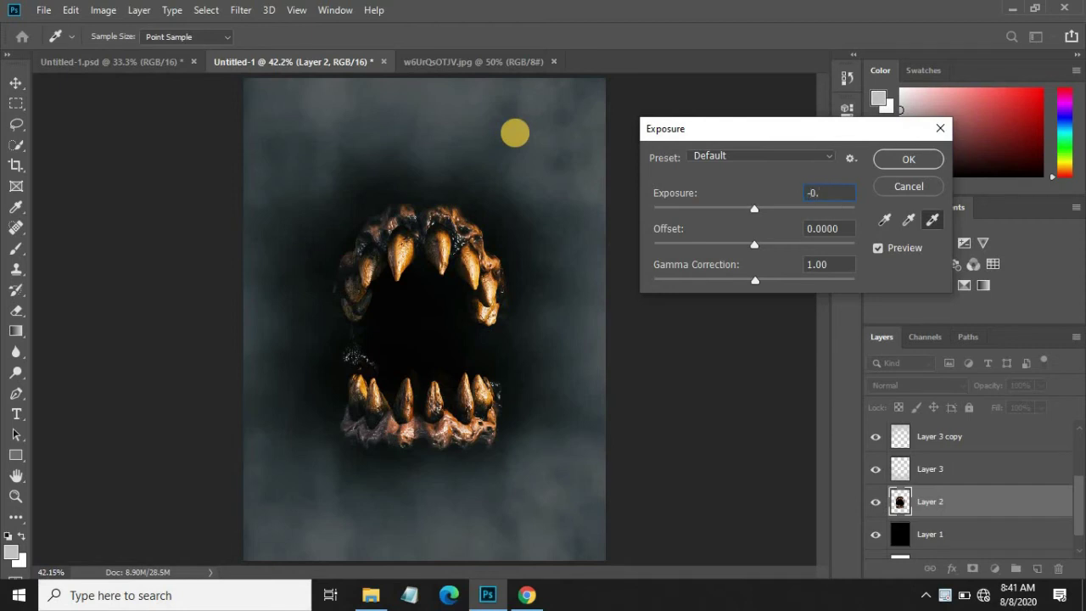
{"action": "type", "text": "76"}
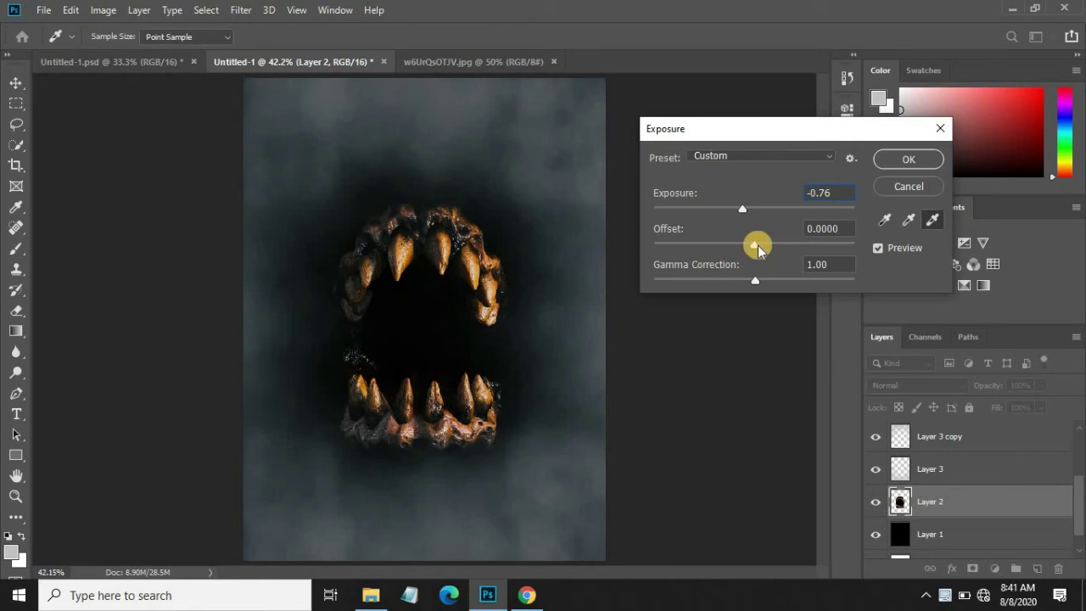
{"action": "left_click", "coordinate": [885, 162]}
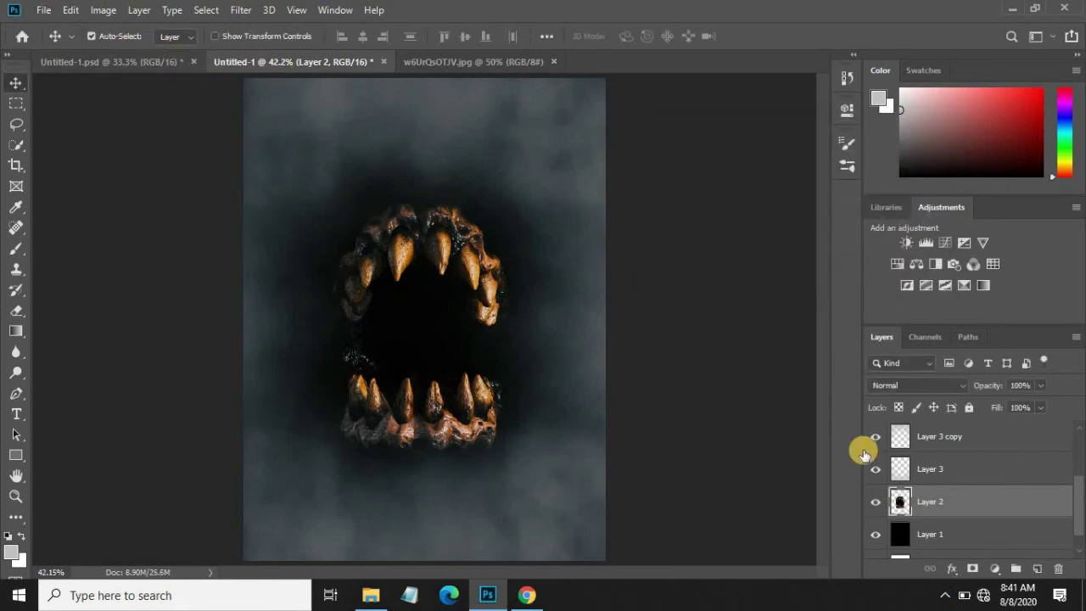
{"action": "scroll", "coordinate": [934, 454], "scroll_direction": "up", "scroll_amount": 3}
Add a white text layer reading 'the conjuring 3' near the top-left, above Color Lookup 1.
{"action": "left_click", "coordinate": [966, 438]}
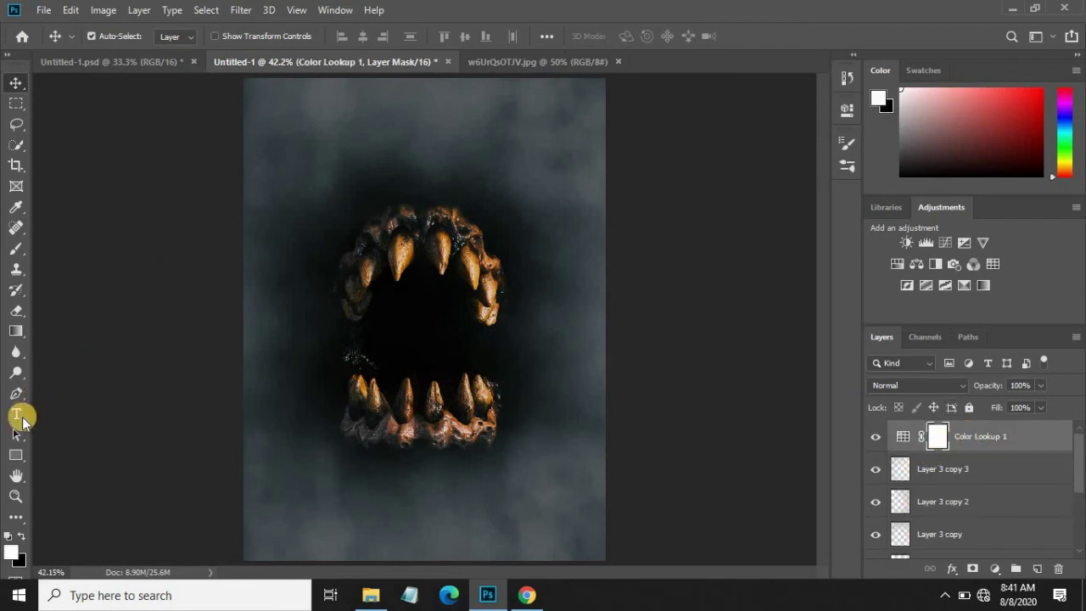
{"action": "left_click", "coordinate": [18, 416]}
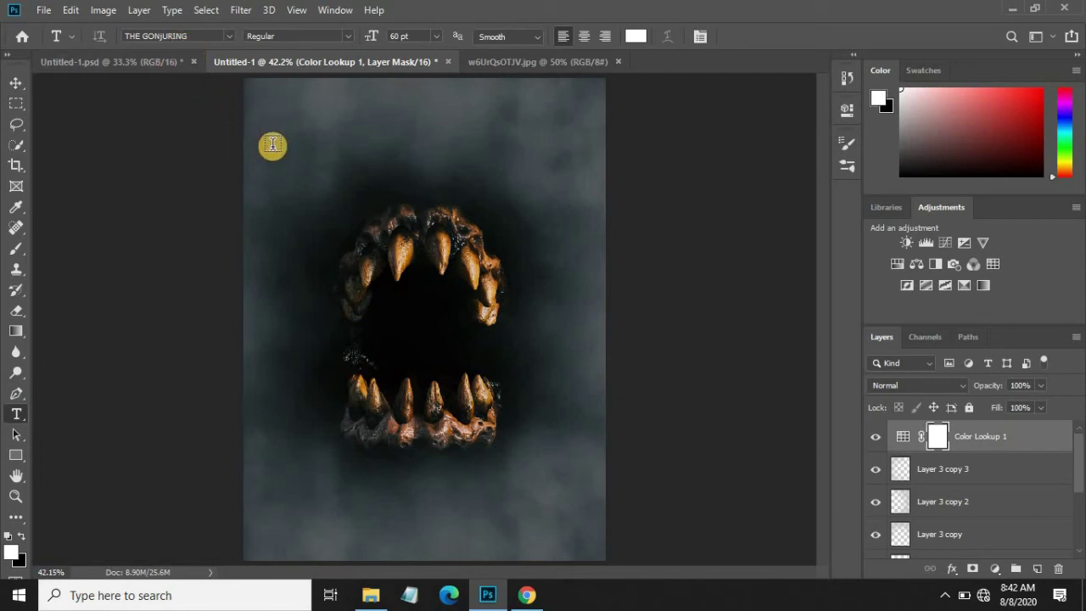
{"action": "left_click", "coordinate": [272, 145]}
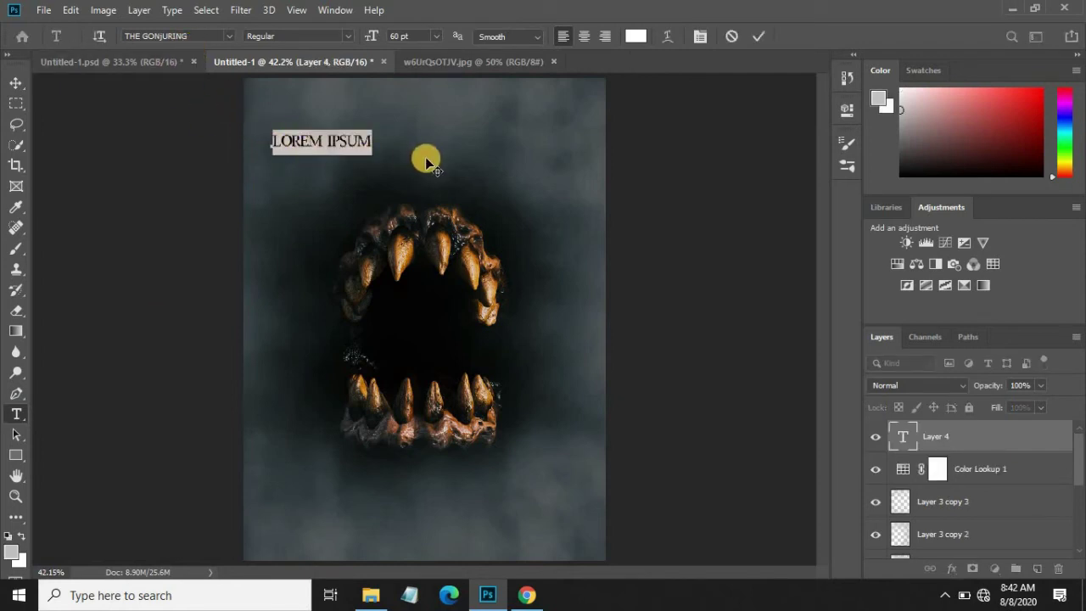
{"action": "key", "text": "BackSpace"}
{"action": "type", "text": "THE CONJURING 3"}
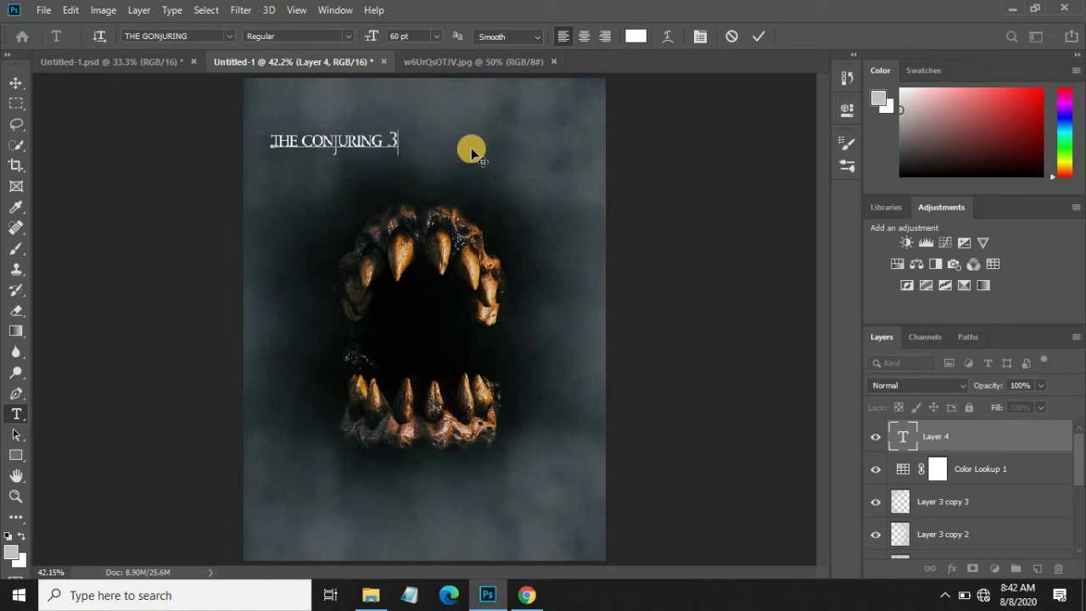
{"action": "left_click", "coordinate": [761, 37]}
Scale the title to 201.78% and centre it across the top of the poster.
{"action": "left_click", "coordinate": [16, 82]}
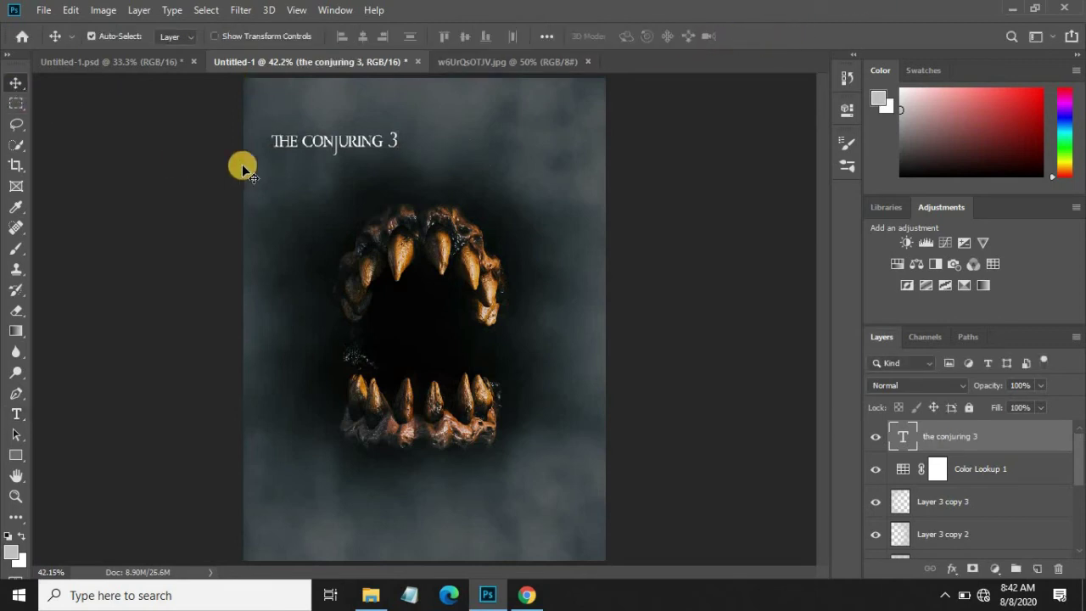
{"action": "key", "text": "ctrl+t"}
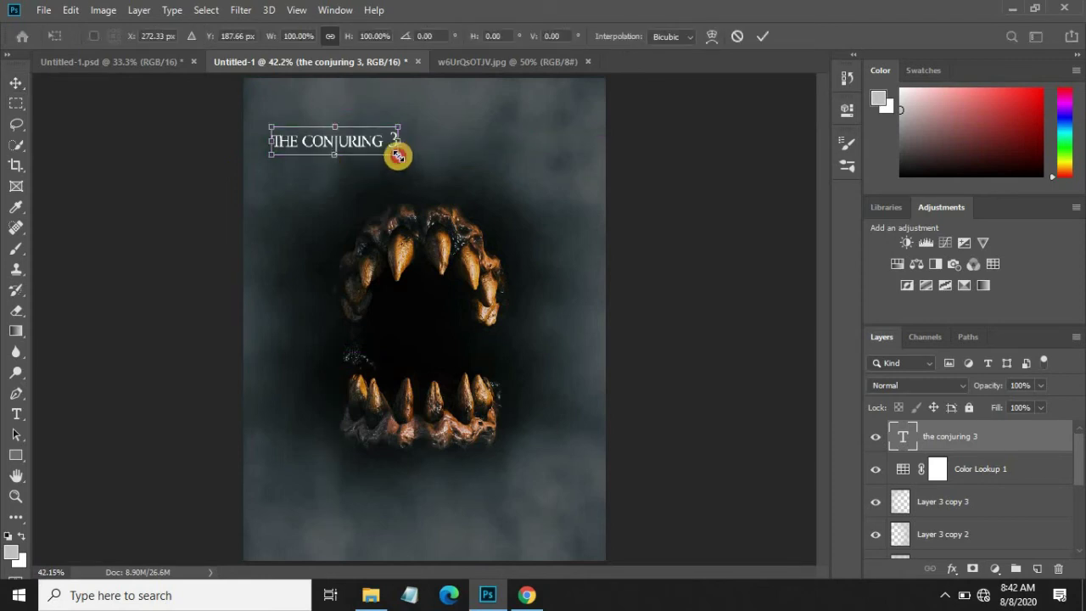
{"action": "mouse_move", "coordinate": [403, 158]}
{"action": "left_mouse_down"}
{"action": "mouse_move", "coordinate": [449, 187]}
{"action": "mouse_move", "coordinate": [381, 164]}
{"action": "left_mouse_up"}
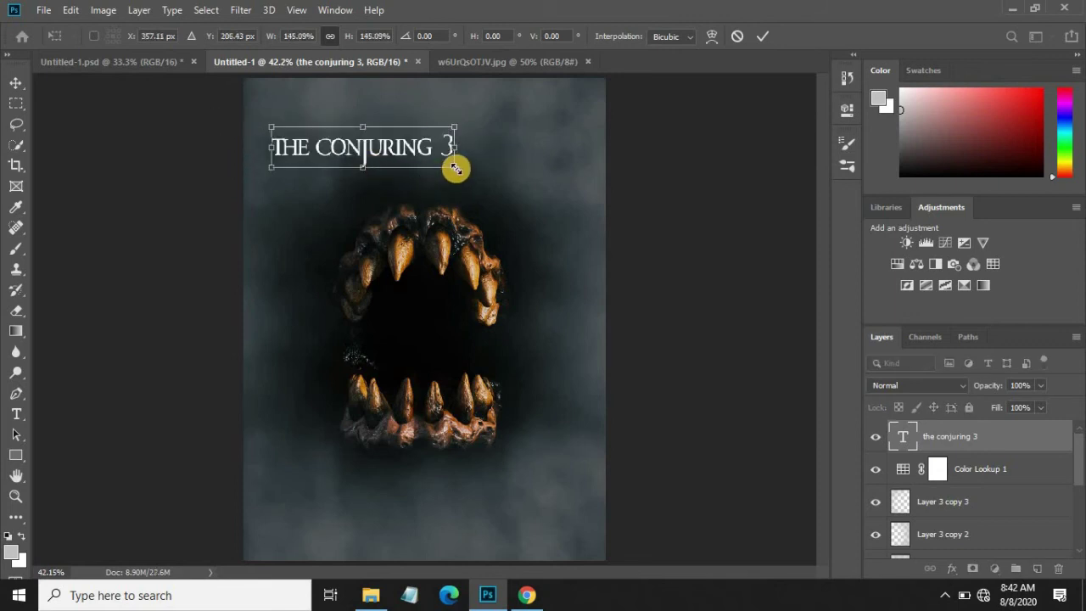
{"action": "key", "text": "ctrl+z"}
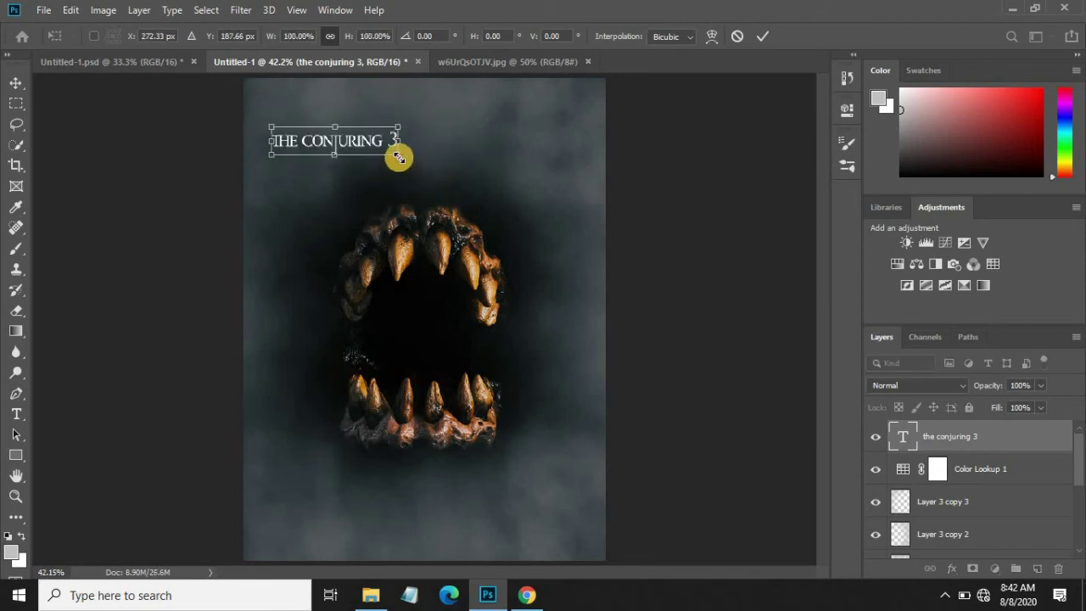
{"action": "left_click_drag", "start_coordinate": [399, 158], "coordinate": [453, 199]}
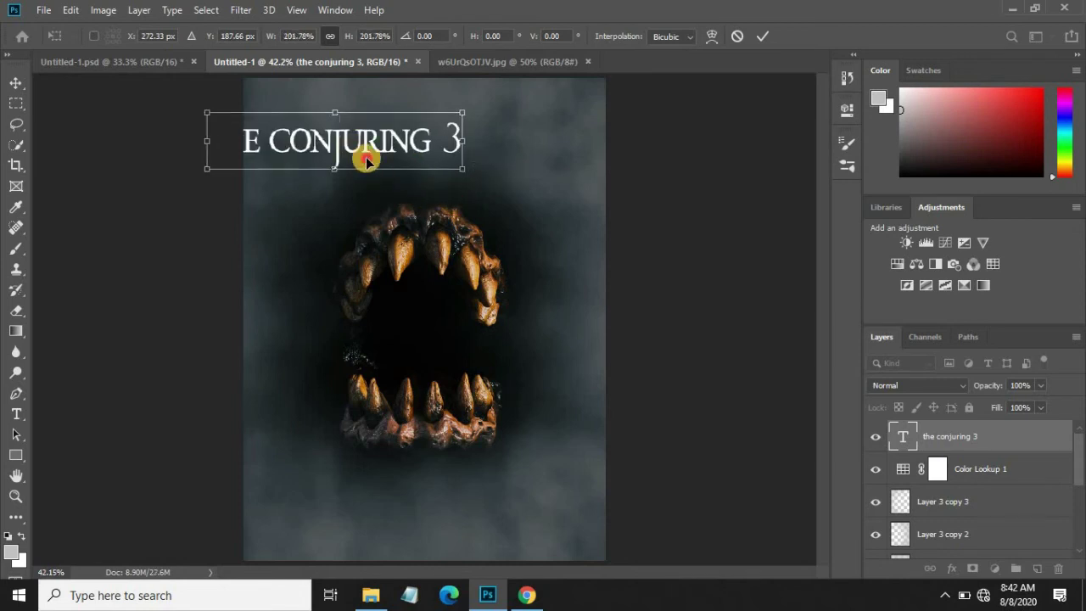
{"action": "mouse_move", "coordinate": [366, 162]}
{"action": "left_mouse_down"}
{"action": "mouse_move", "coordinate": [438, 137]}
{"action": "mouse_move", "coordinate": [432, 121]}
{"action": "mouse_move", "coordinate": [441, 126]}
{"action": "left_mouse_up"}
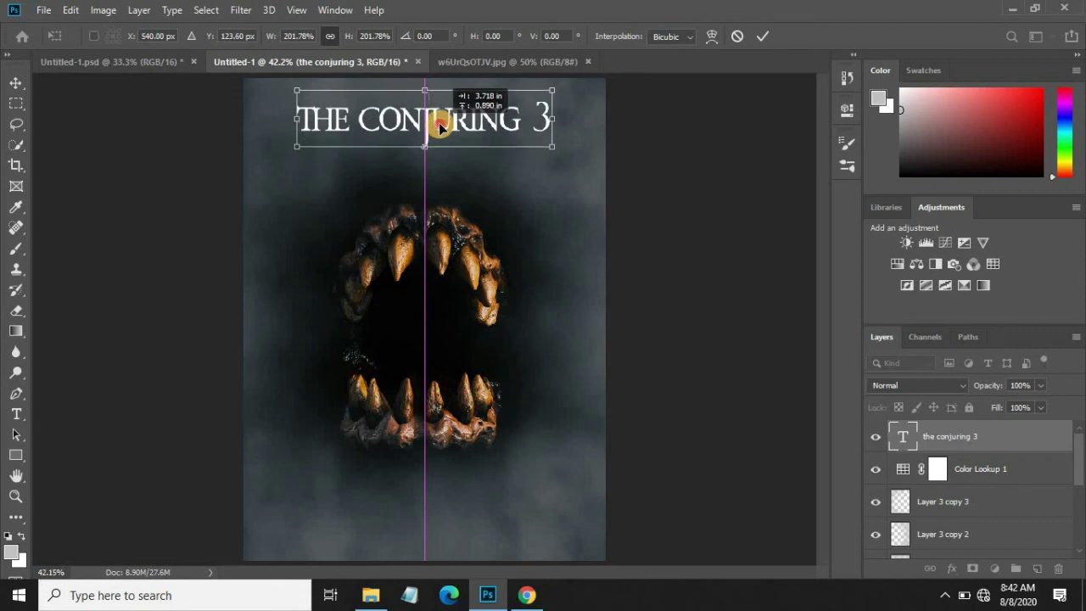
{"action": "left_click_drag", "start_coordinate": [439, 125], "coordinate": [438, 123]}
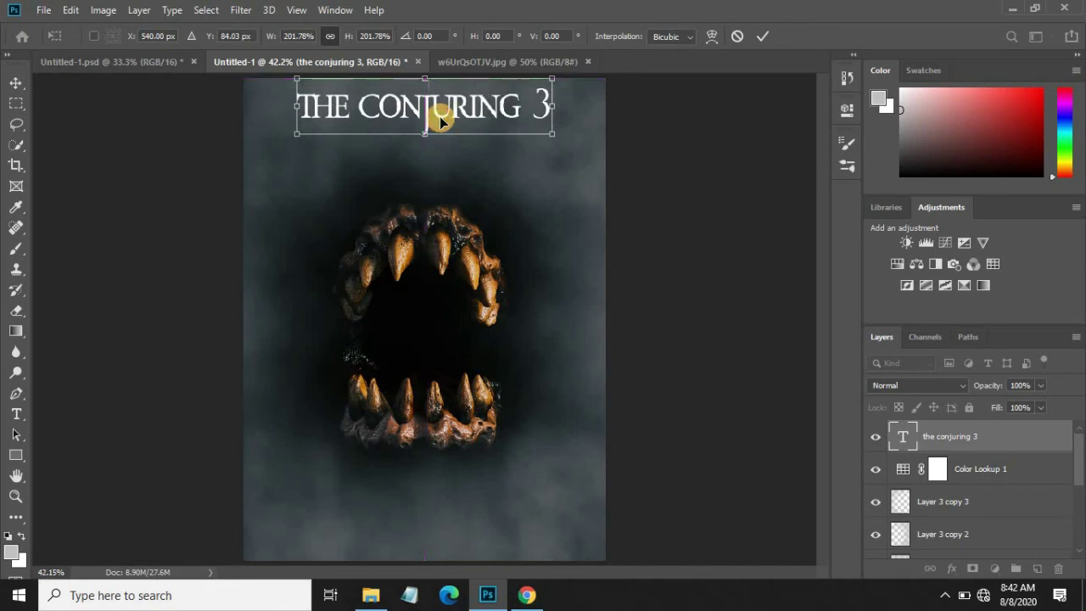
{"action": "left_click", "coordinate": [760, 43]}
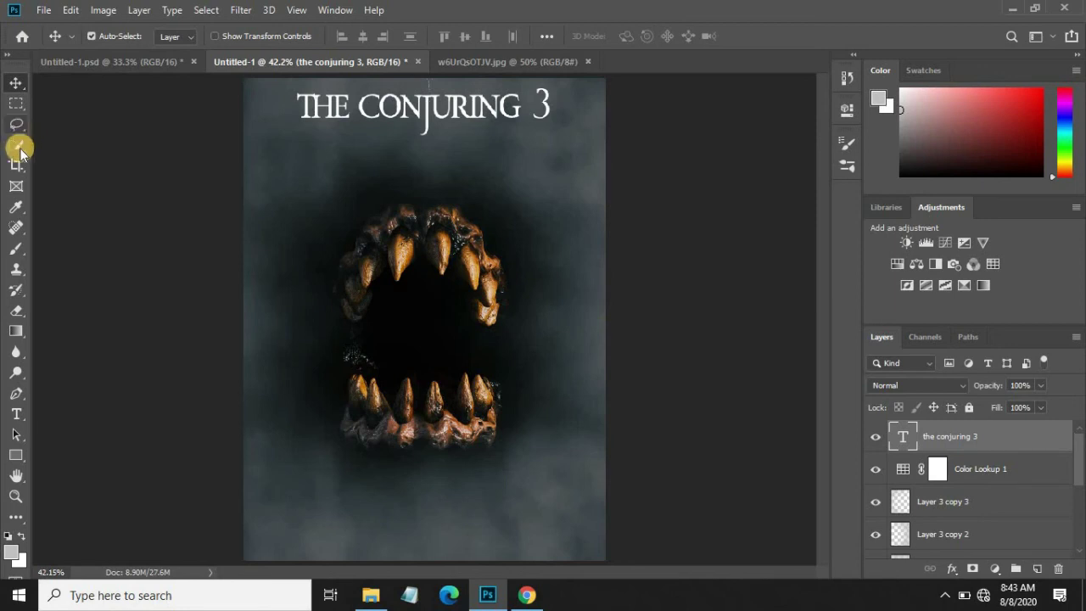
Add the tagline 'THE DEVIL MADE ME DO IT' at 48 pt below the title.
{"action": "left_click", "coordinate": [14, 415]}
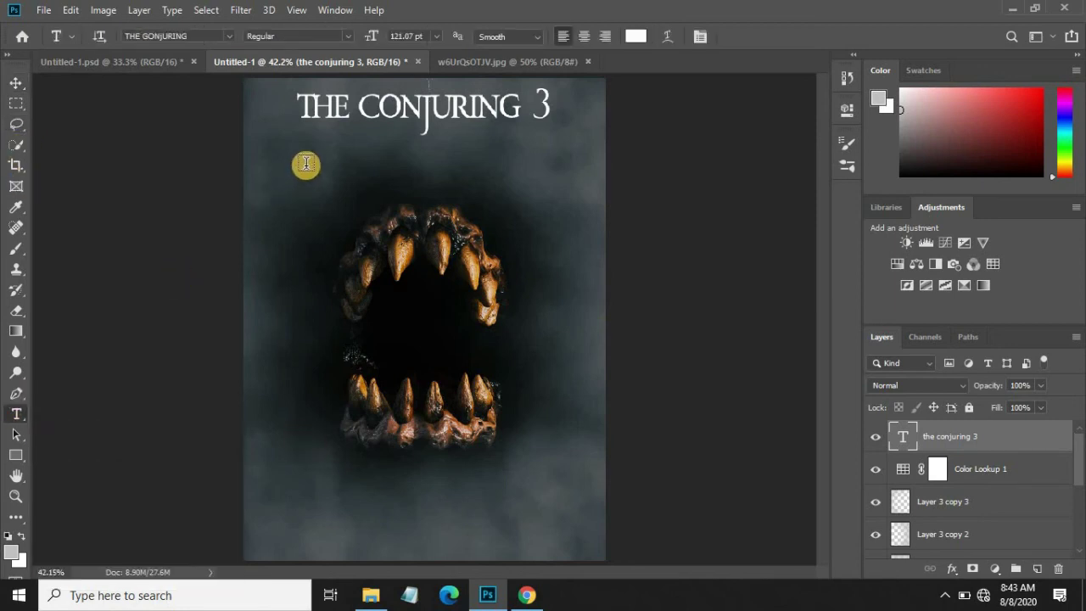
{"action": "left_click", "coordinate": [306, 163]}
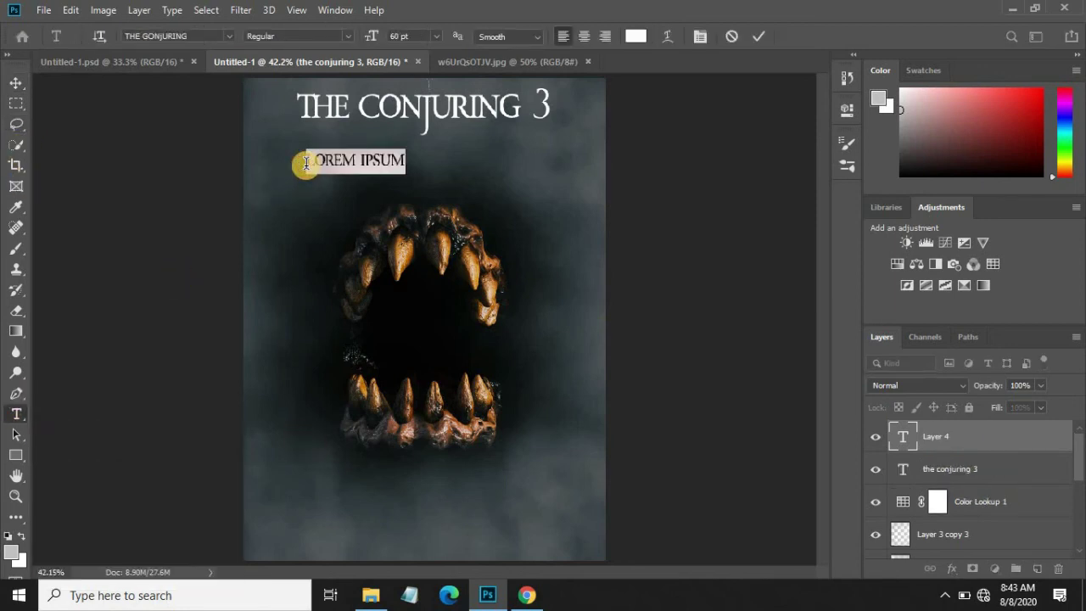
{"action": "key", "text": "BackSpace"}
{"action": "type", "text": "THE DEVIL MADE M"}
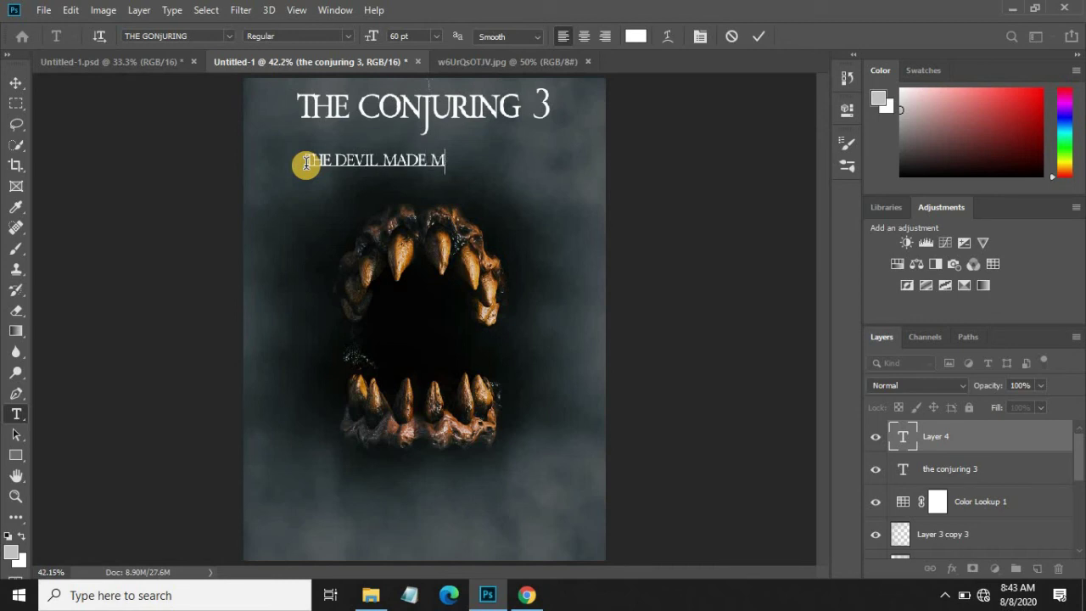
{"action": "type", "text": "E DO I"}
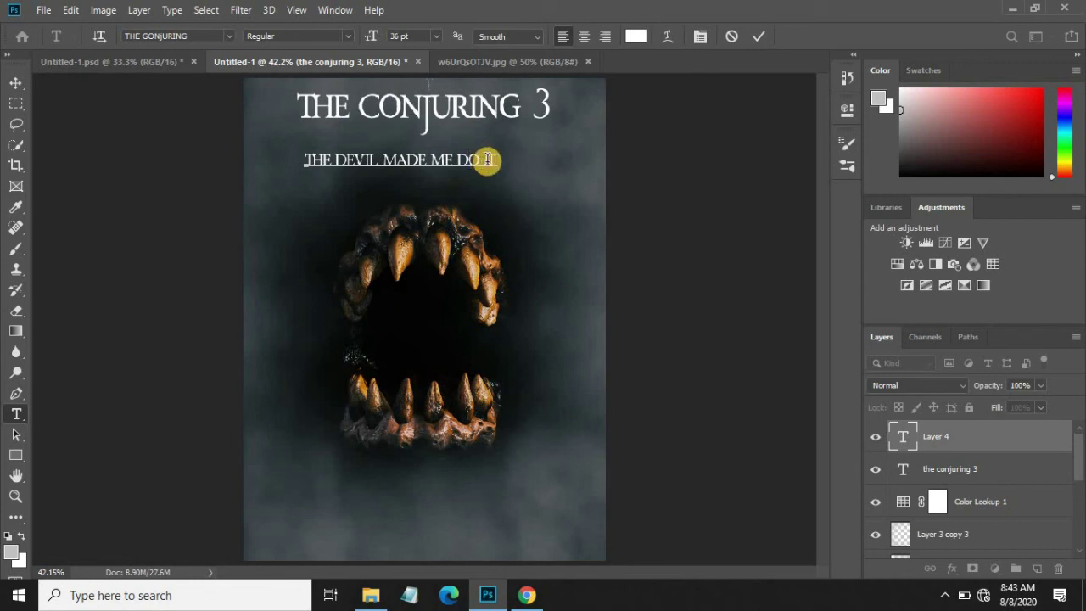
{"action": "left_click_drag", "start_coordinate": [494, 161], "coordinate": [293, 161]}
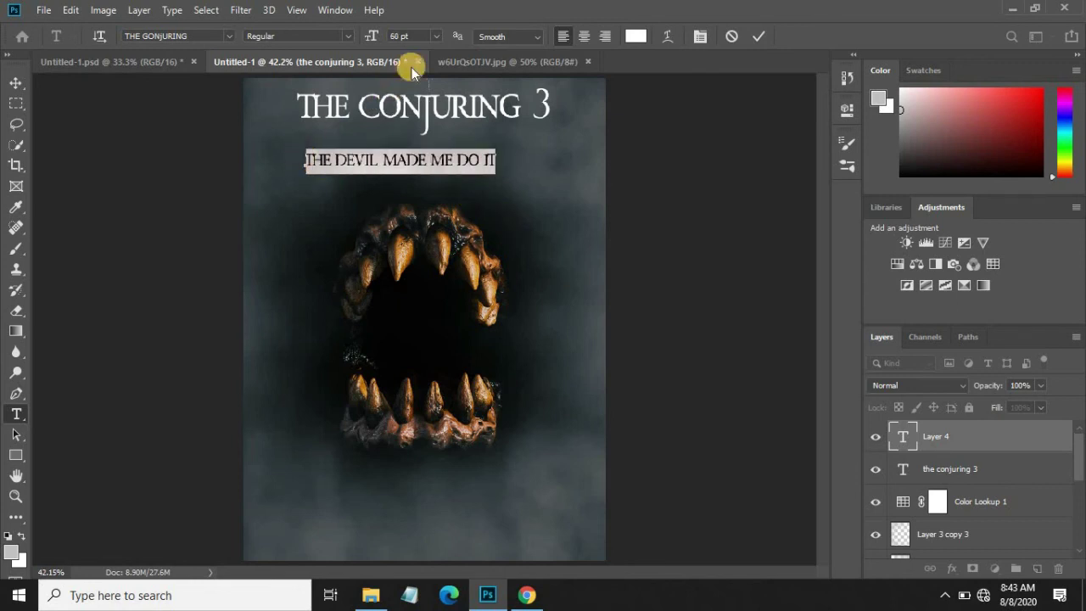
{"action": "left_click", "coordinate": [436, 36]}
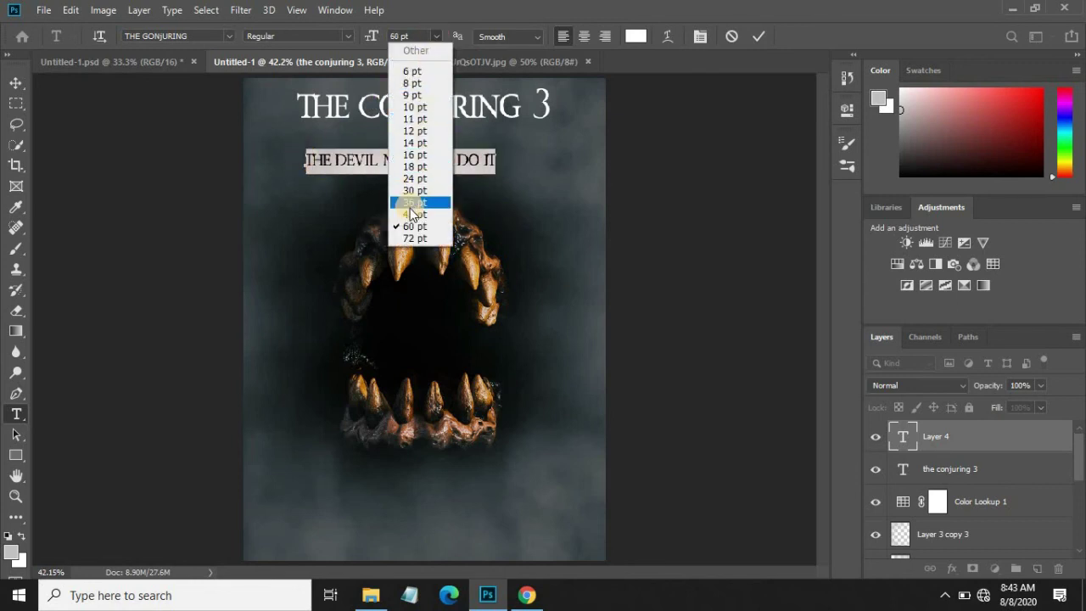
{"action": "left_click", "coordinate": [410, 214]}
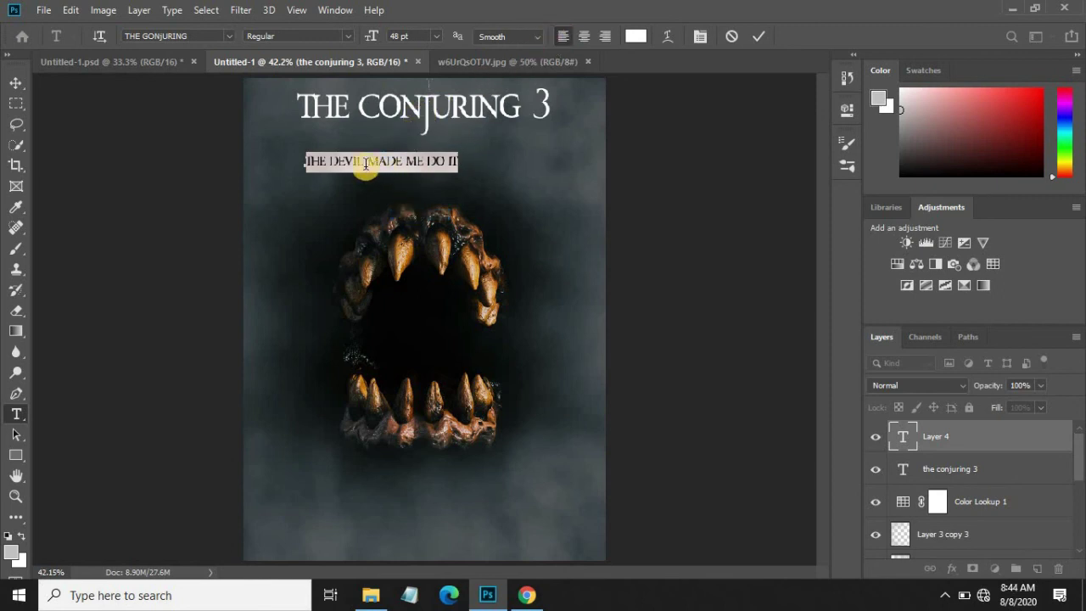
Colour the word DEVIL in the tagline red (ff0000).
{"action": "left_click_drag", "start_coordinate": [365, 162], "coordinate": [336, 164]}
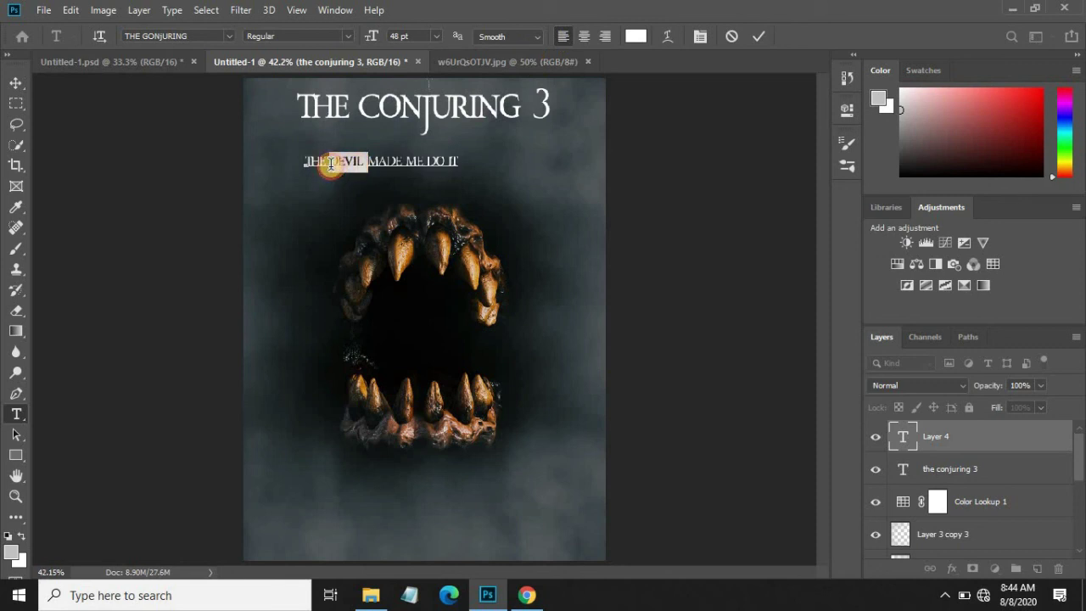
{"action": "left_click", "coordinate": [636, 36]}
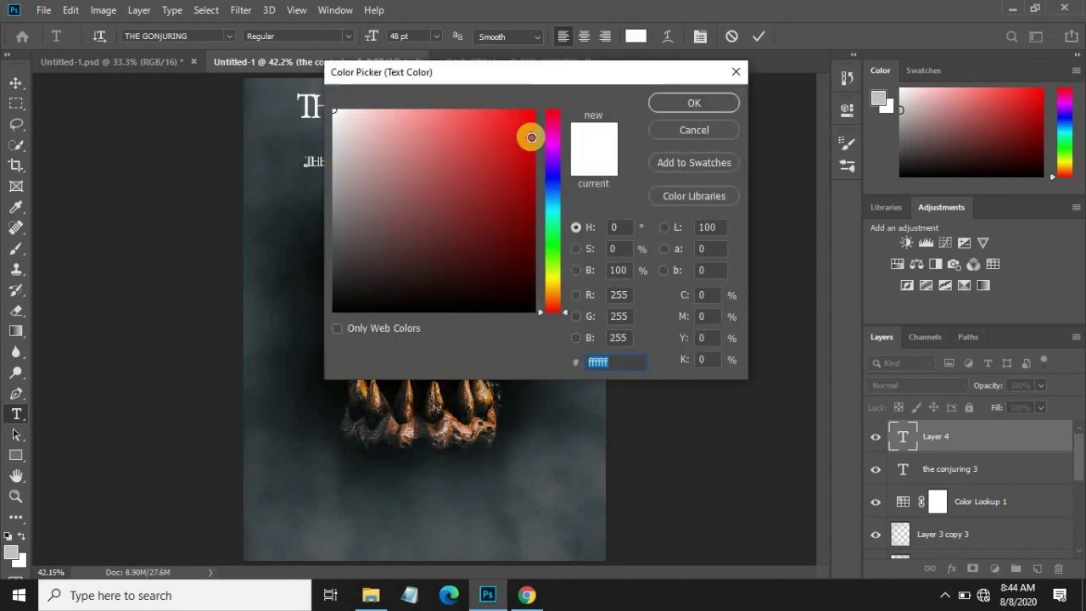
{"action": "left_click_drag", "start_coordinate": [531, 137], "coordinate": [548, 99]}
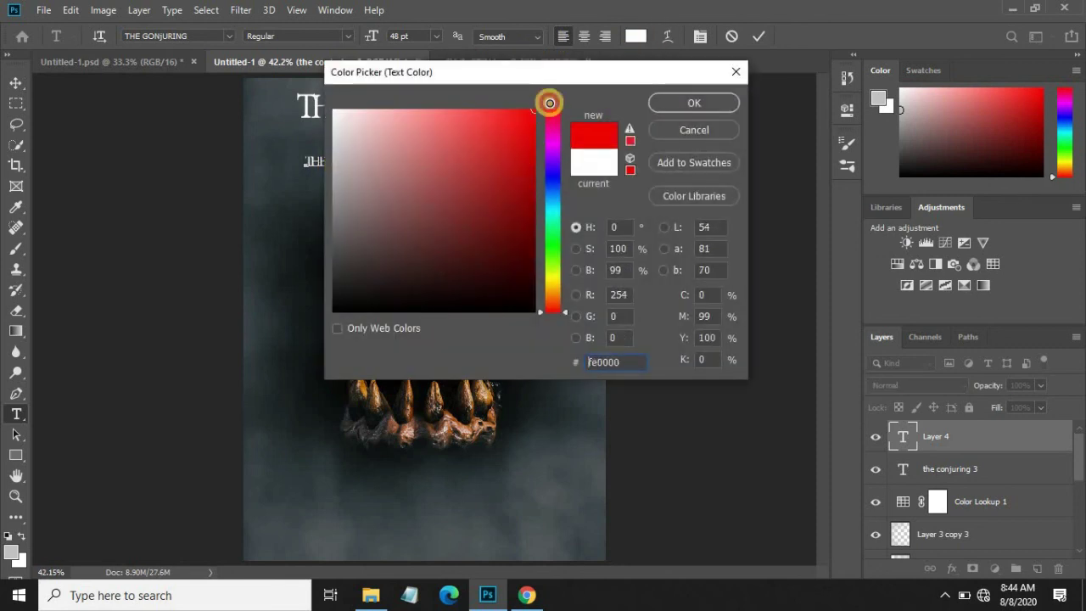
{"action": "left_click", "coordinate": [684, 102]}
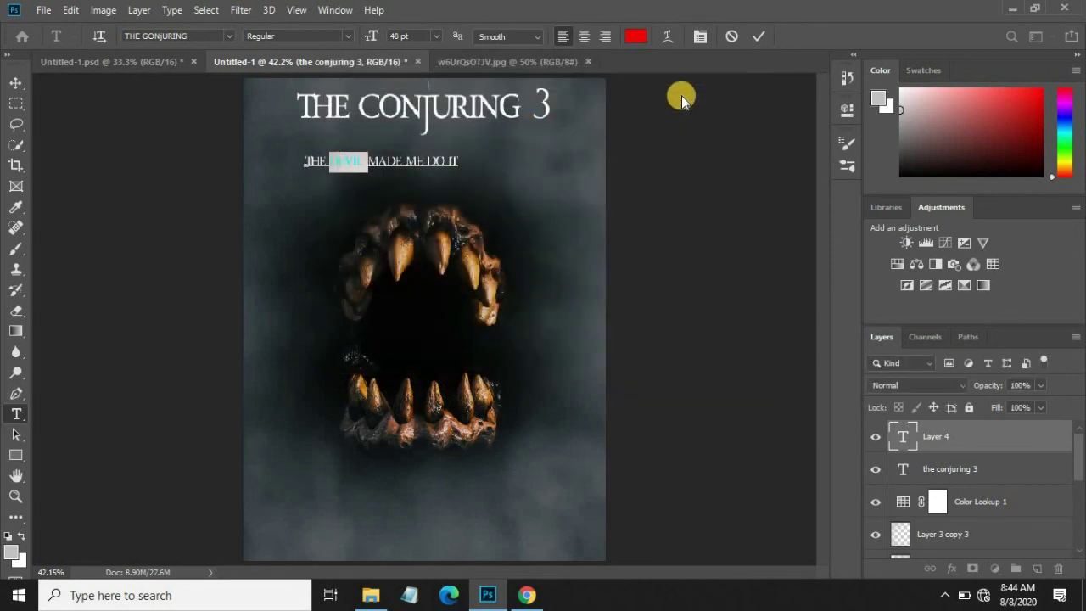
{"action": "left_click", "coordinate": [757, 35]}
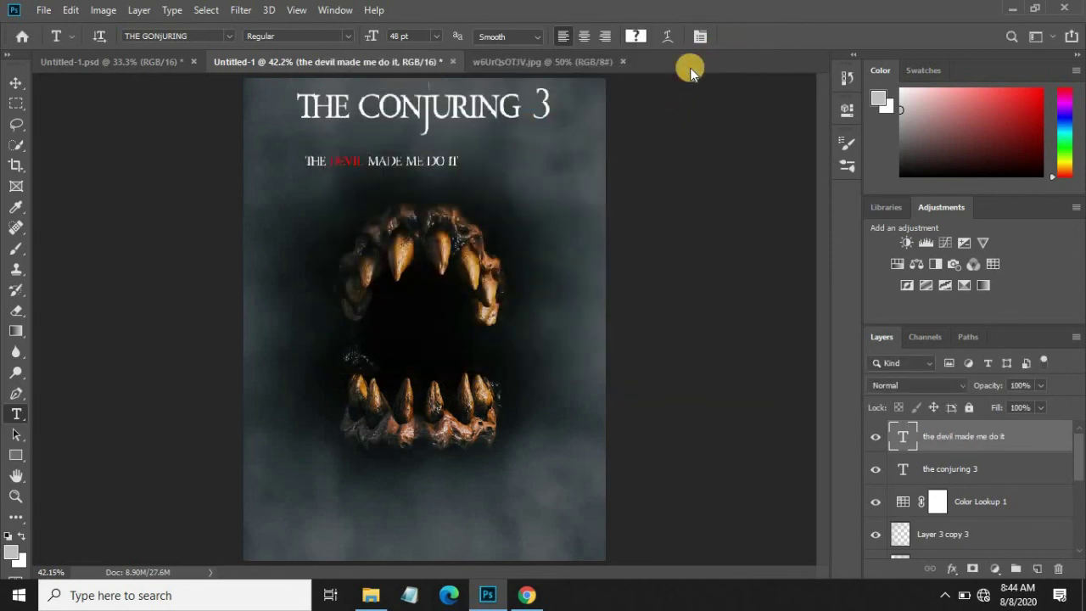
Scale the tagline to 73.52% and set it just beneath the title's right half.
{"action": "left_click", "coordinate": [16, 83]}
{"action": "left_click_drag", "start_coordinate": [400, 162], "coordinate": [404, 147]}
{"action": "key", "text": "ctrl+t"}
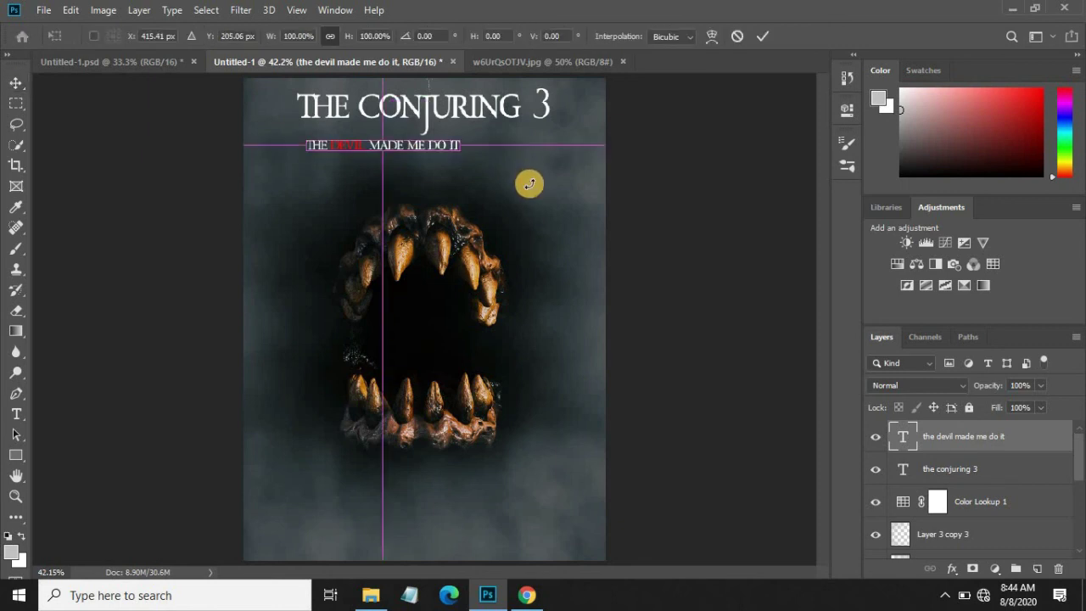
{"action": "key", "text": "ctrl+plus"}
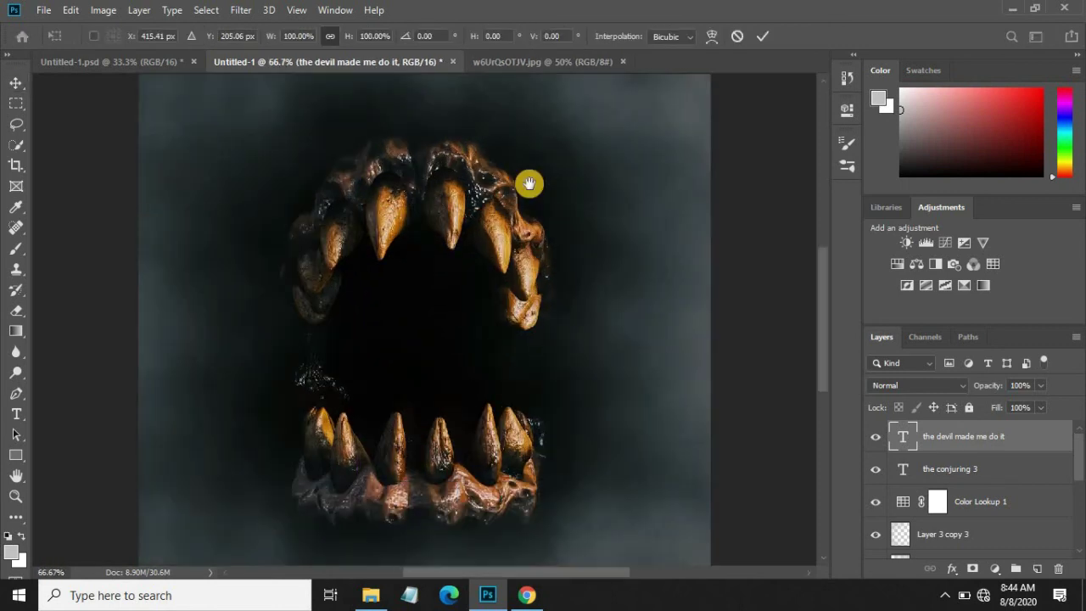
{"action": "key", "text": "ctrl+plus"}
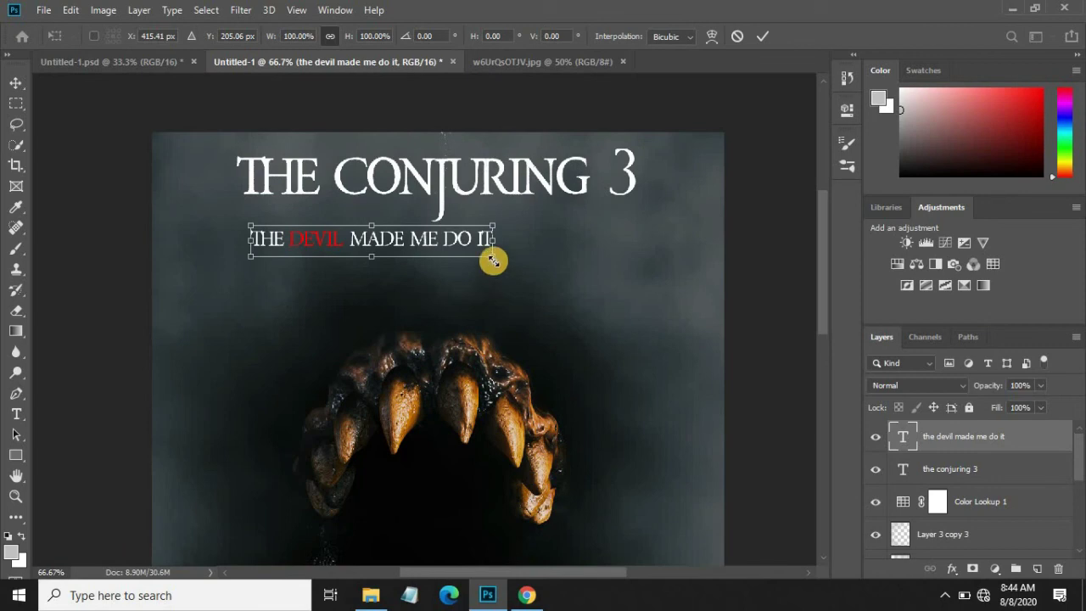
{"action": "mouse_move", "coordinate": [493, 261]}
{"action": "left_mouse_down"}
{"action": "mouse_move", "coordinate": [453, 248]}
{"action": "mouse_move", "coordinate": [588, 219]}
{"action": "left_mouse_up"}
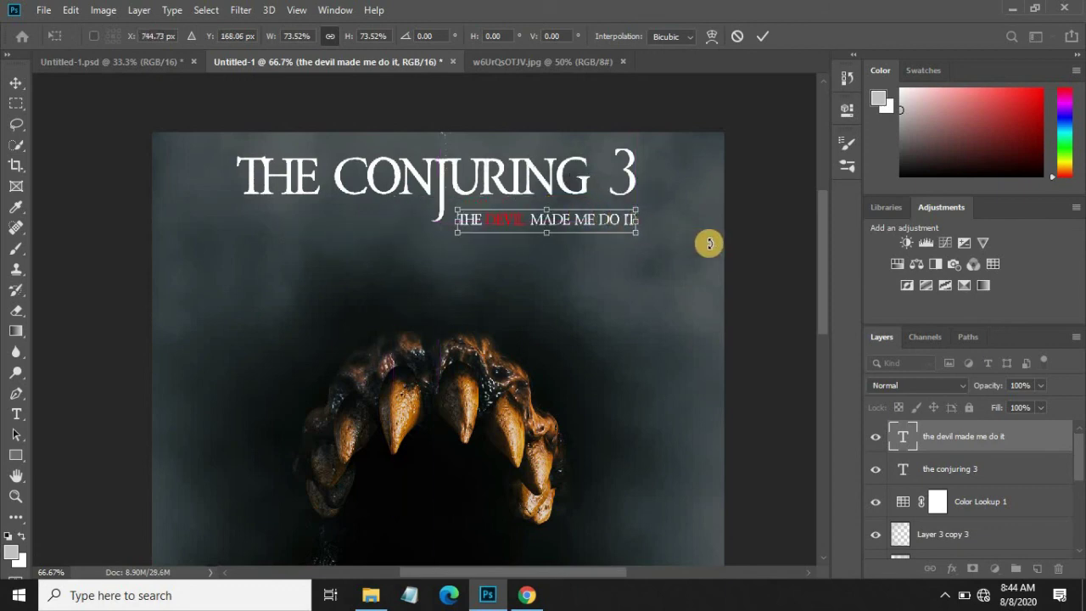
{"action": "left_click", "coordinate": [762, 38]}
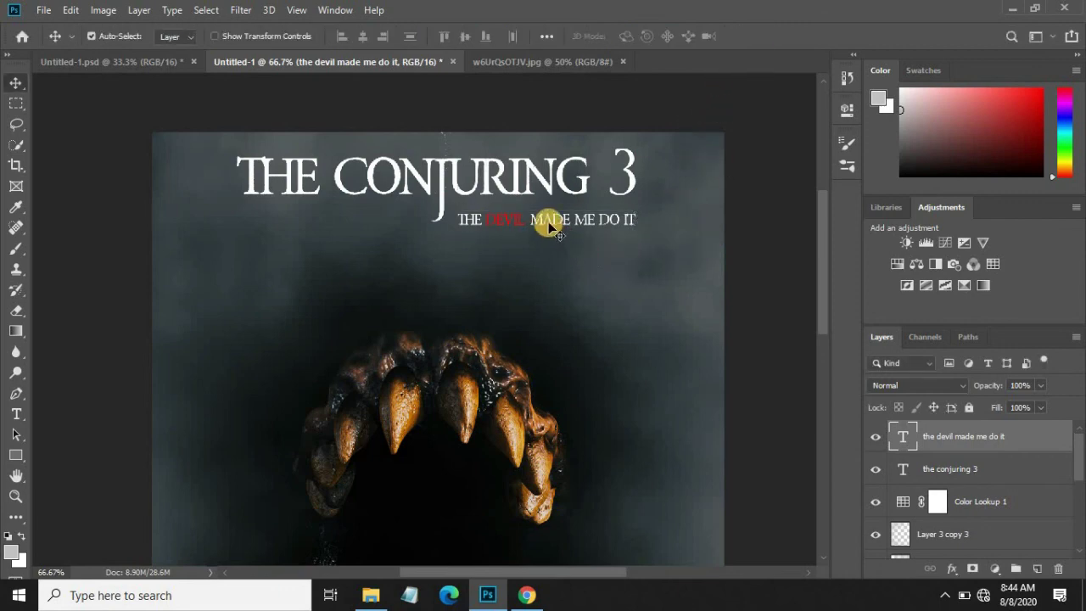
{"action": "left_click_drag", "start_coordinate": [550, 222], "coordinate": [539, 218]}
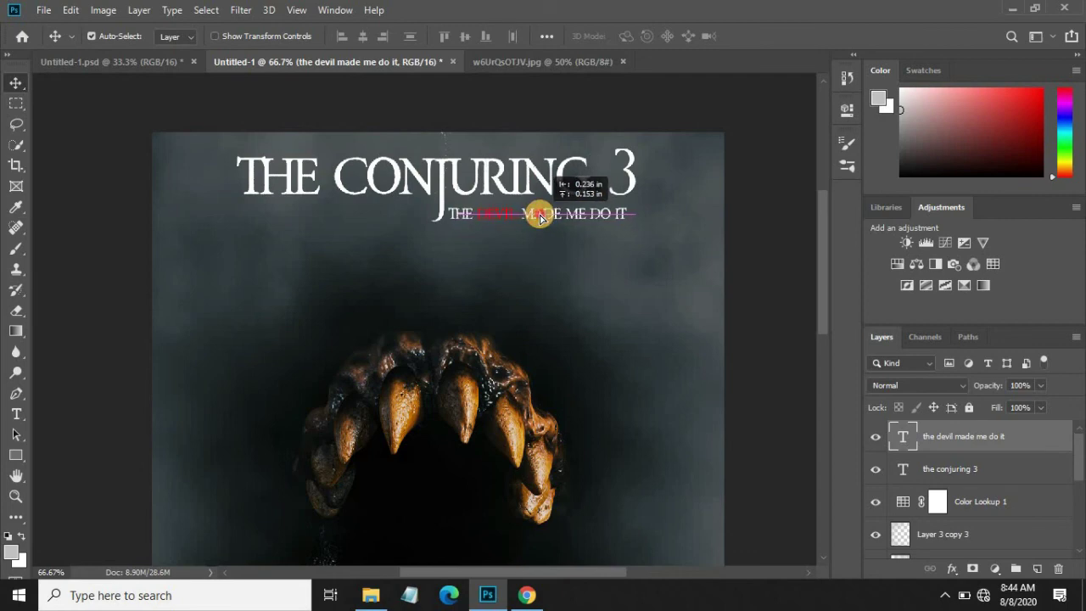
{"action": "left_click_drag", "start_coordinate": [539, 216], "coordinate": [540, 215]}
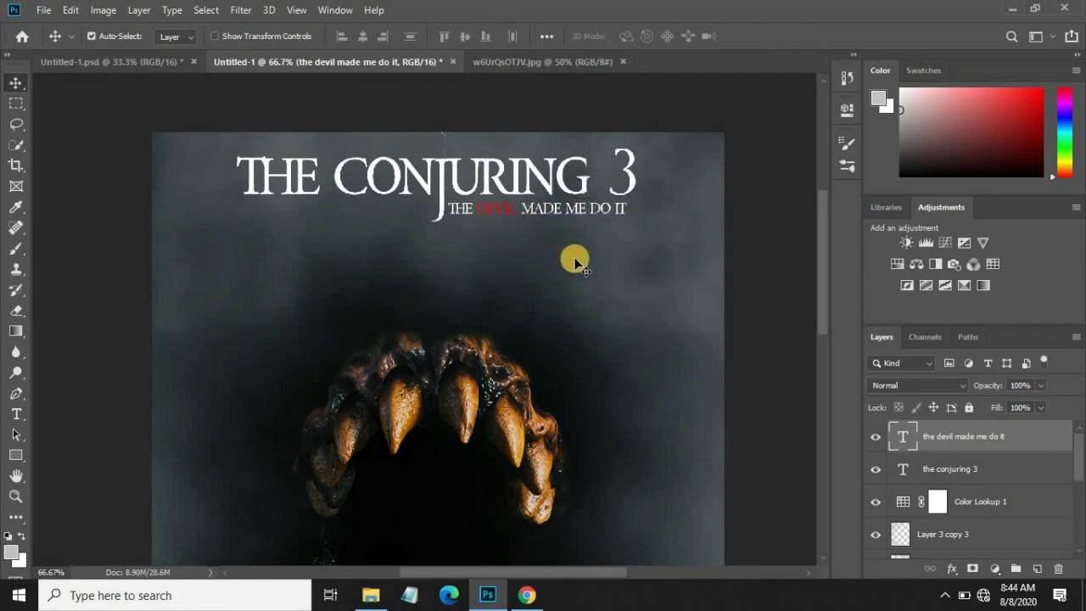
{"action": "key", "text": "ctrl+0"}
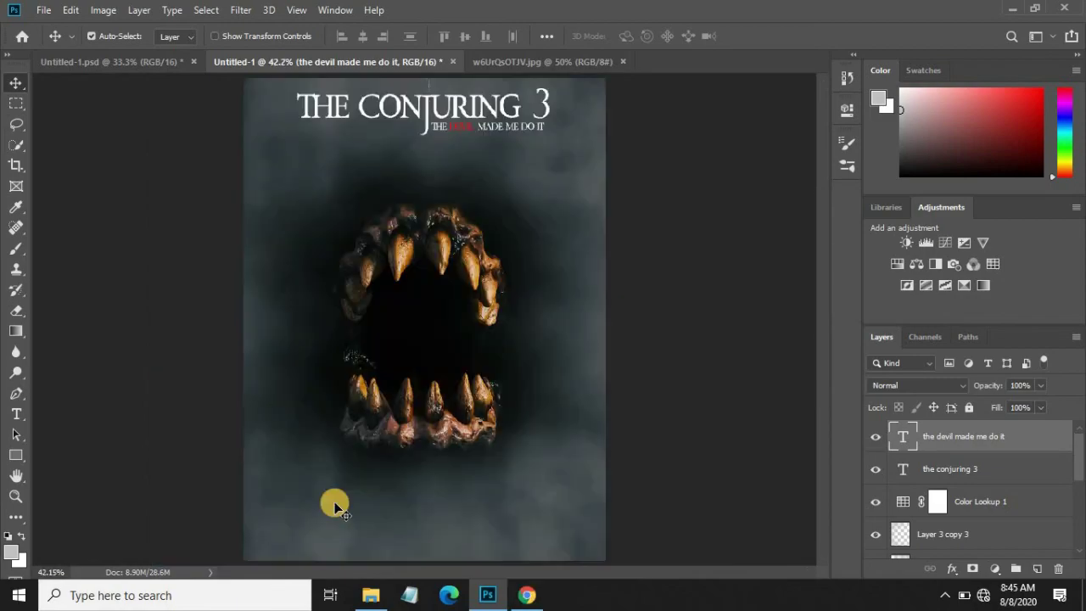